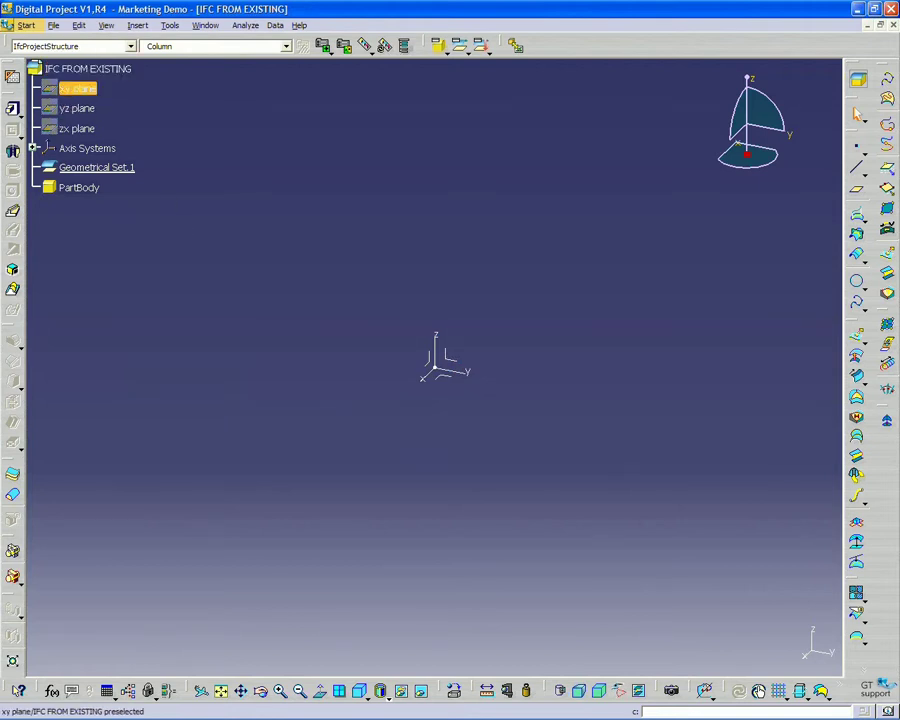
Create a positioned sketch on the xy plane with implicit origin and orientation.
click(77, 88)
click(12, 108)
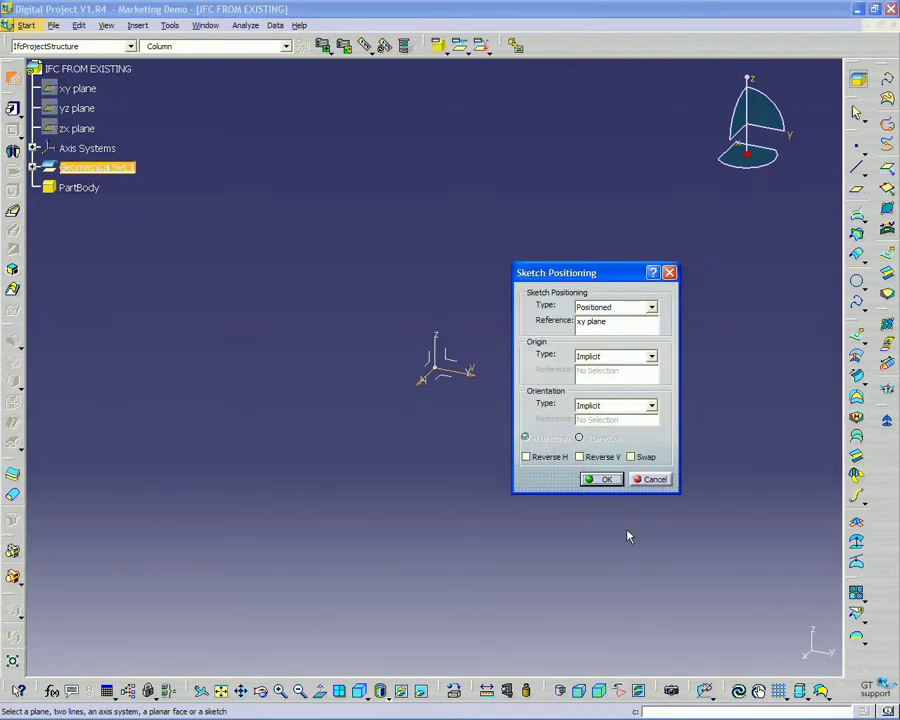
click(601, 479)
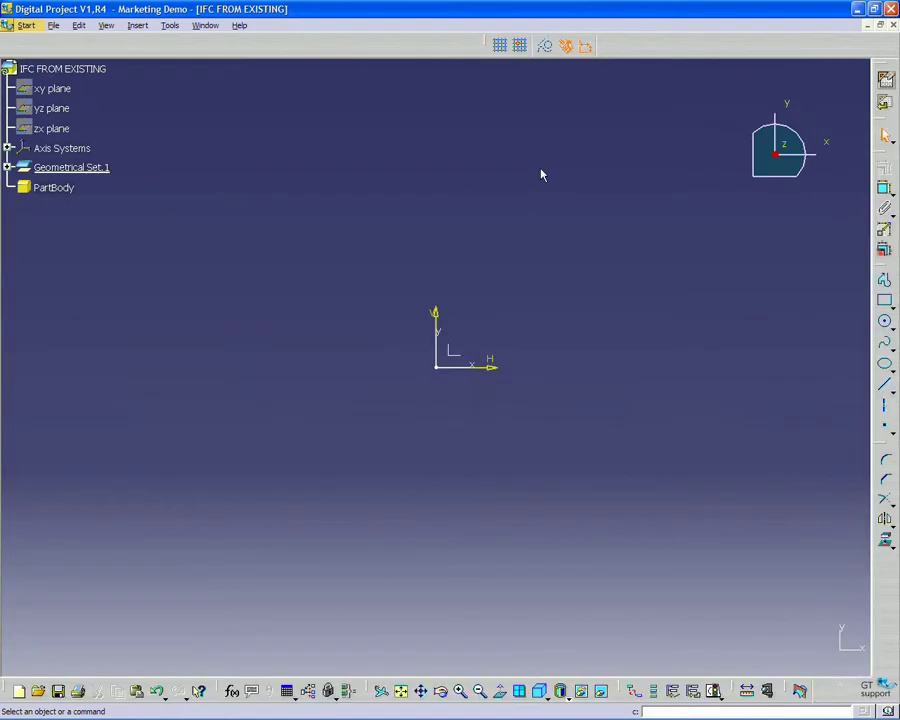
Sketch a large upright rectangle with its lower-left corner on the sketch origin.
mouse_move(545, 603)
middle_down()
mouse_move(550, 594)
mouse_move(455, 715)
mouse_move(512, 606)
middle_up()
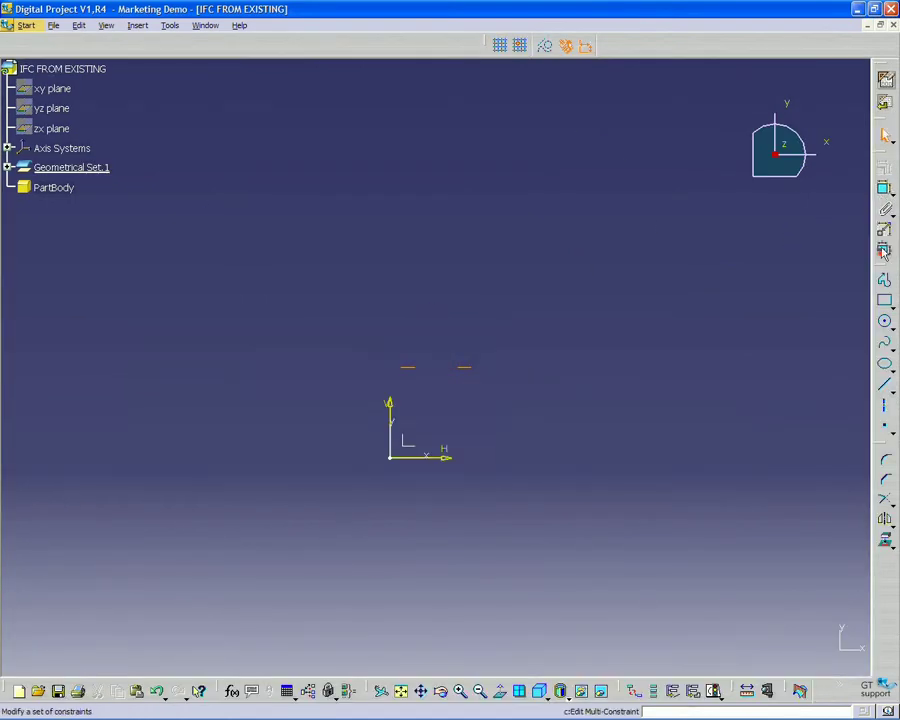
click(884, 300)
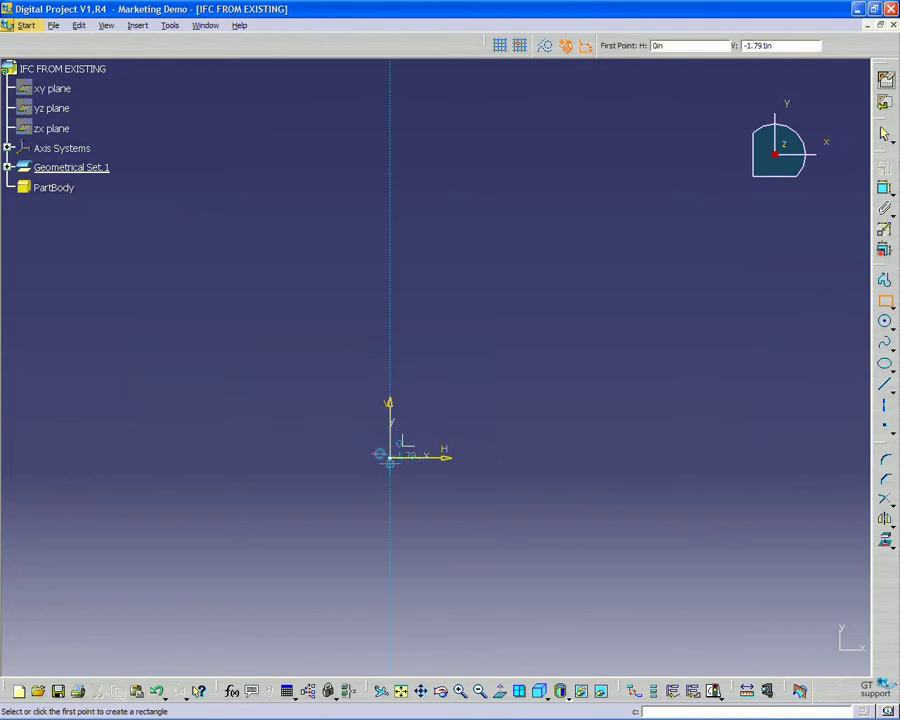
click(389, 457)
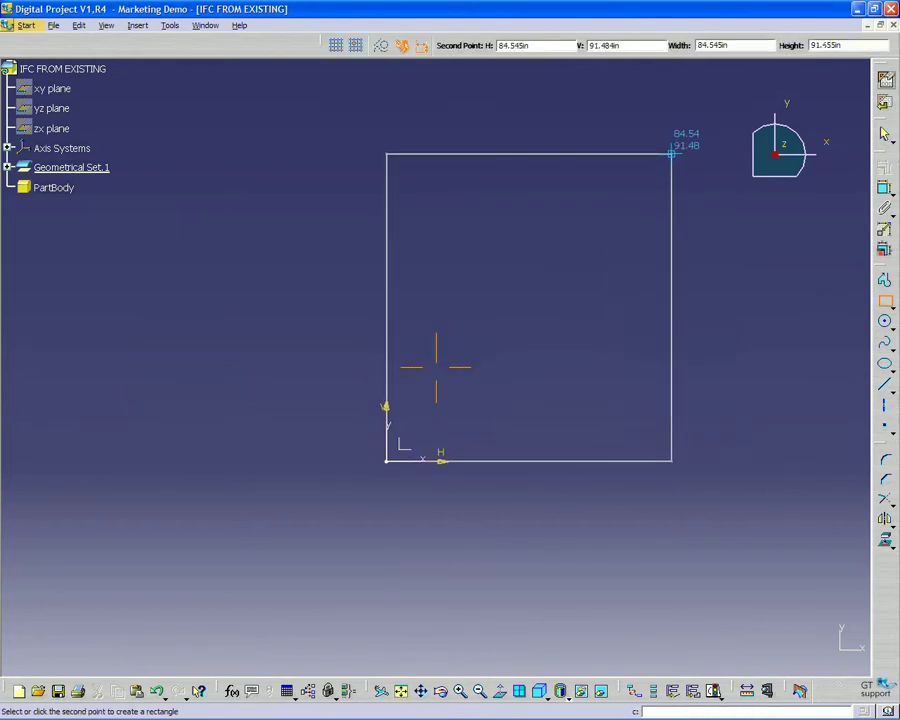
middle_drag(671, 147, 563, 457)
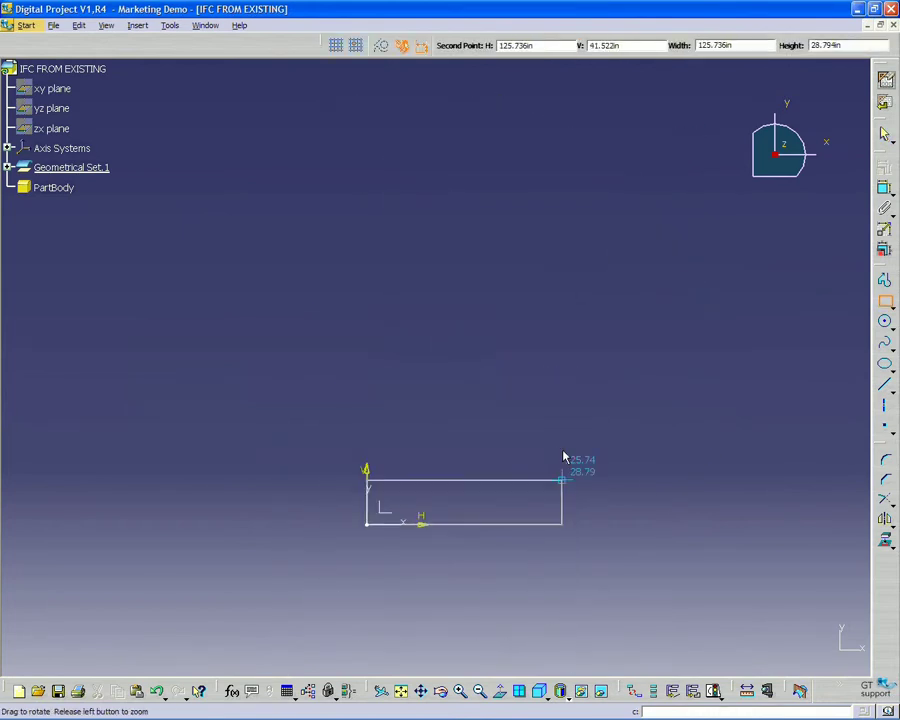
click(683, 116)
click(792, 307)
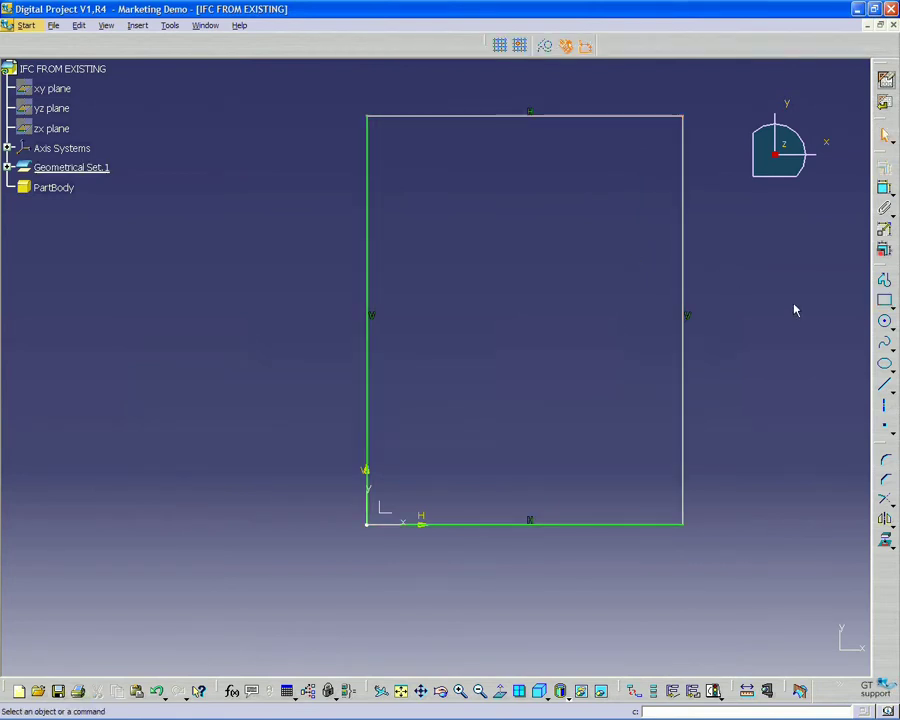
Sketch a small rectangle about 9.5 in wide and 12.3 in high near the middle of the large one.
click(886, 302)
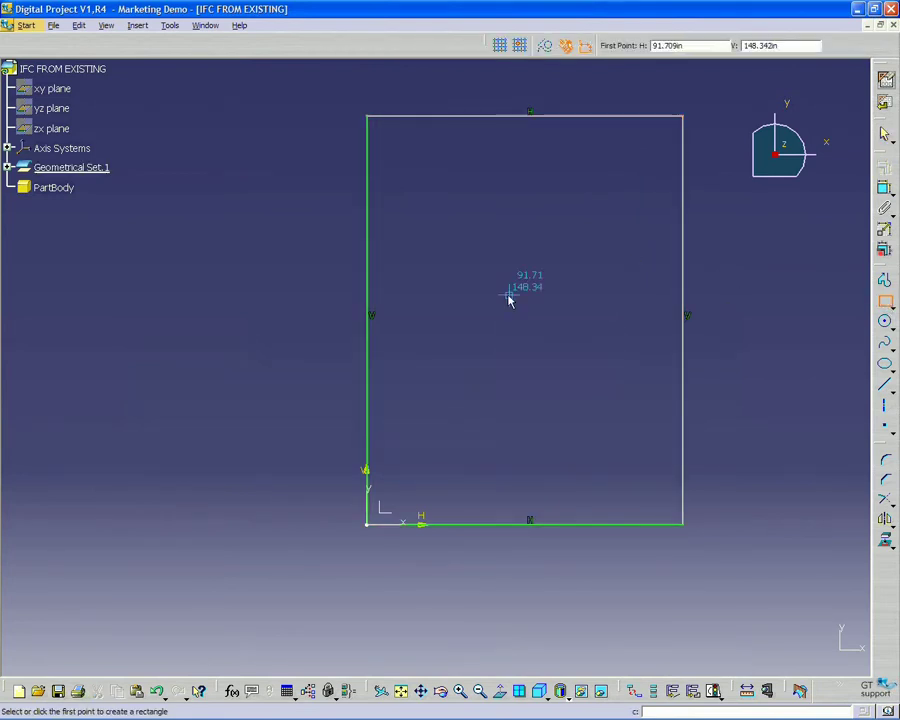
click(492, 312)
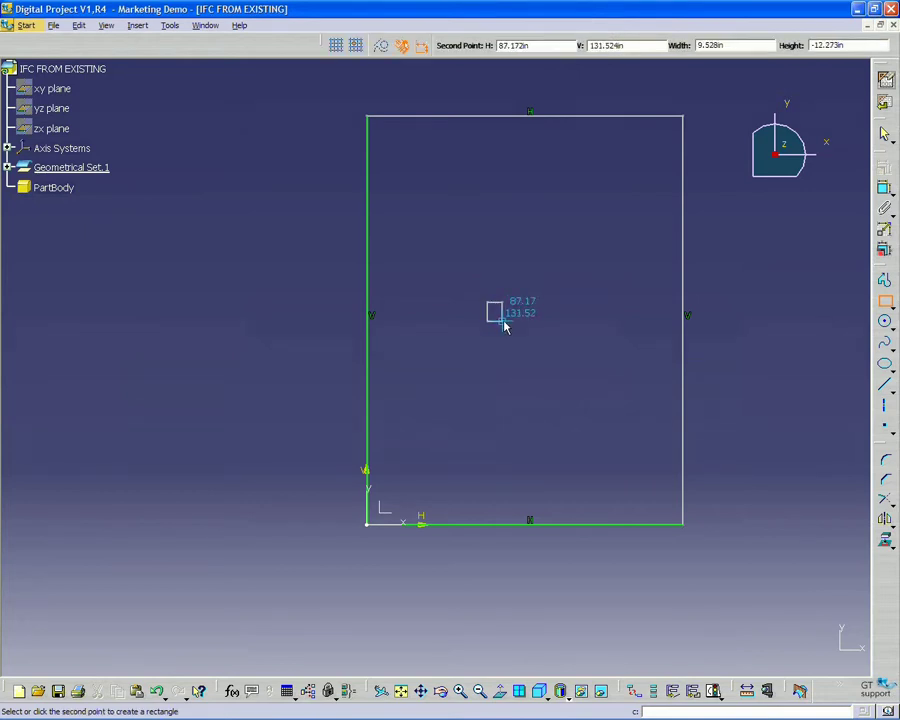
click(503, 322)
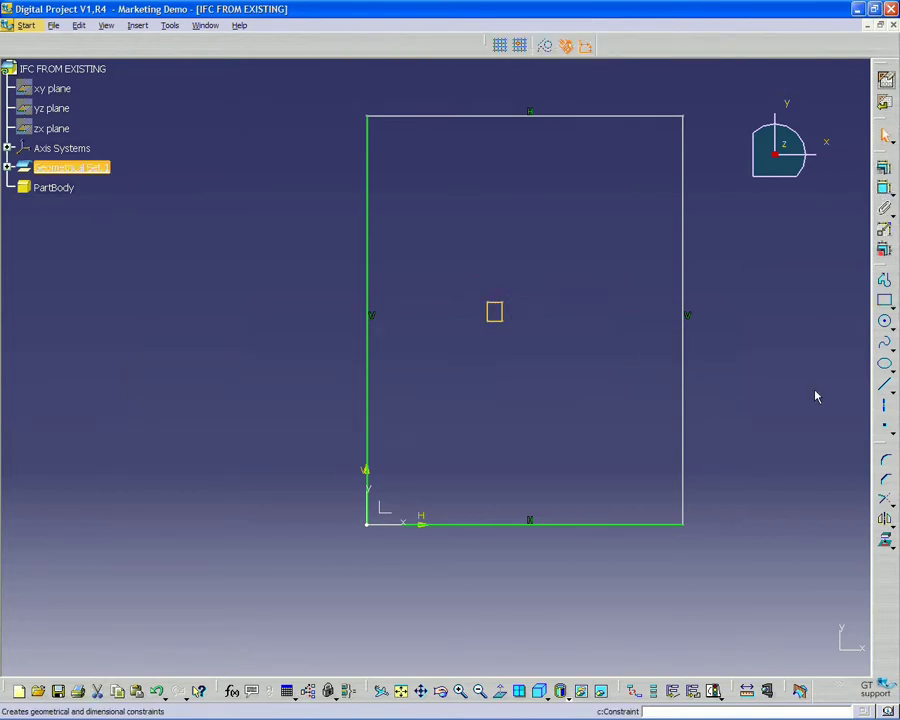
click(633, 636)
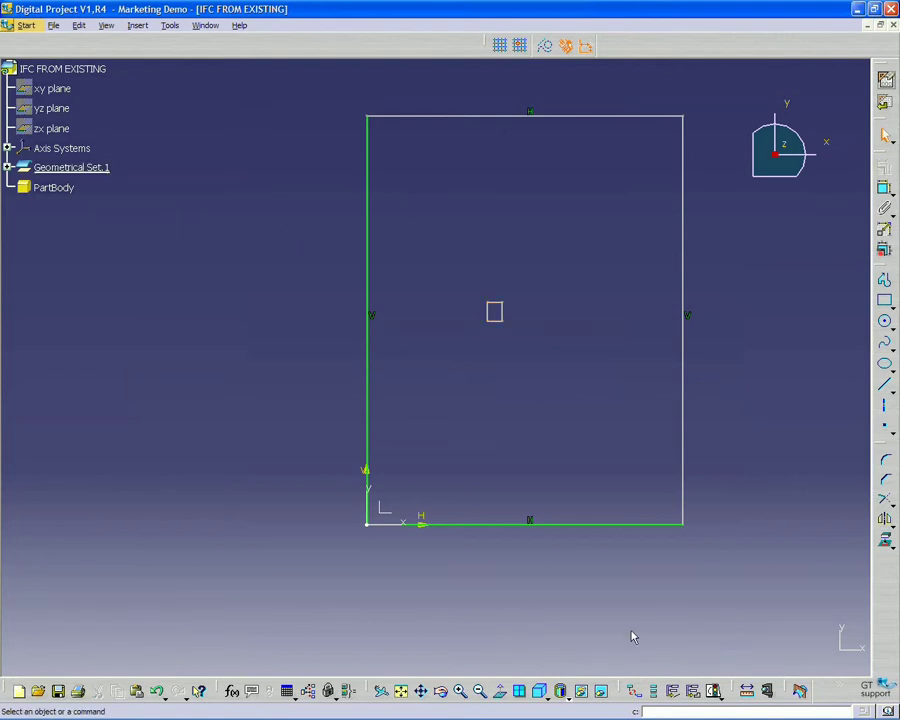
Create two separate wire output profiles with automatic propagation, one from the large rectangle and one from the small rectangle.
click(694, 693)
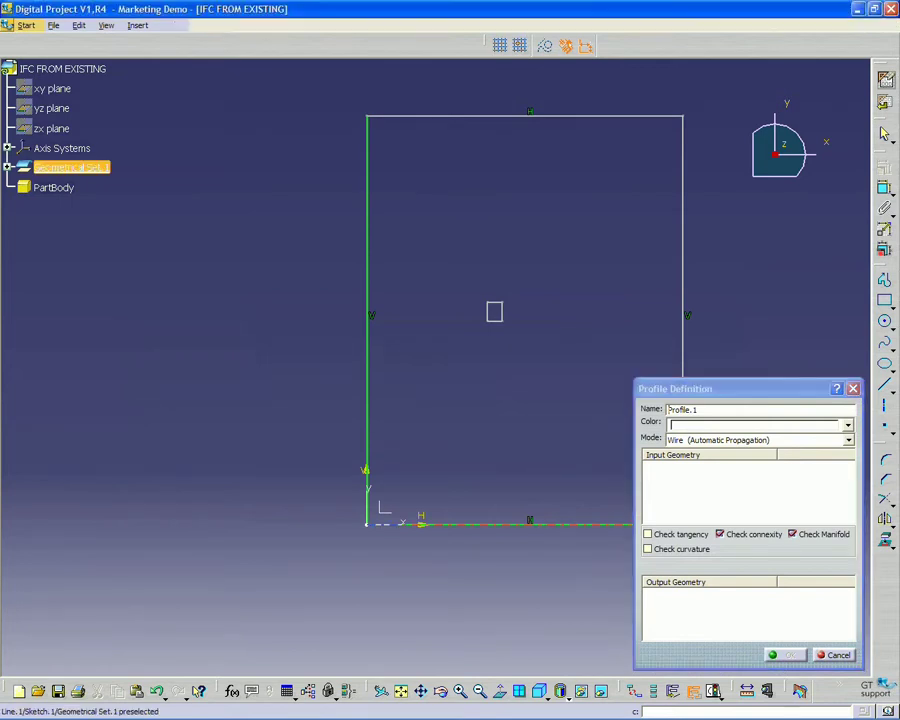
click(618, 525)
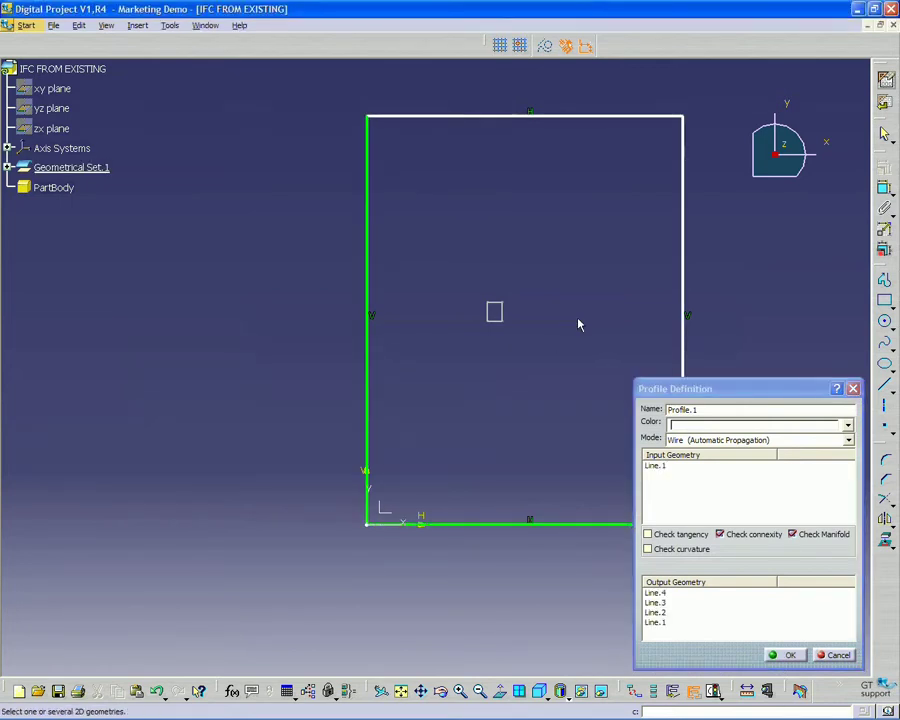
click(785, 655)
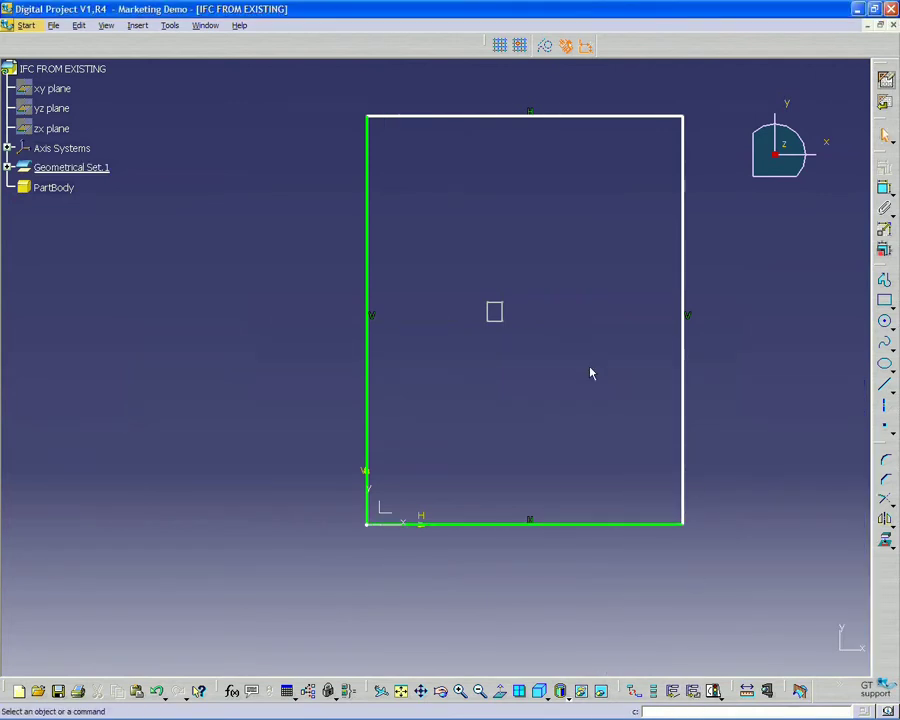
click(692, 691)
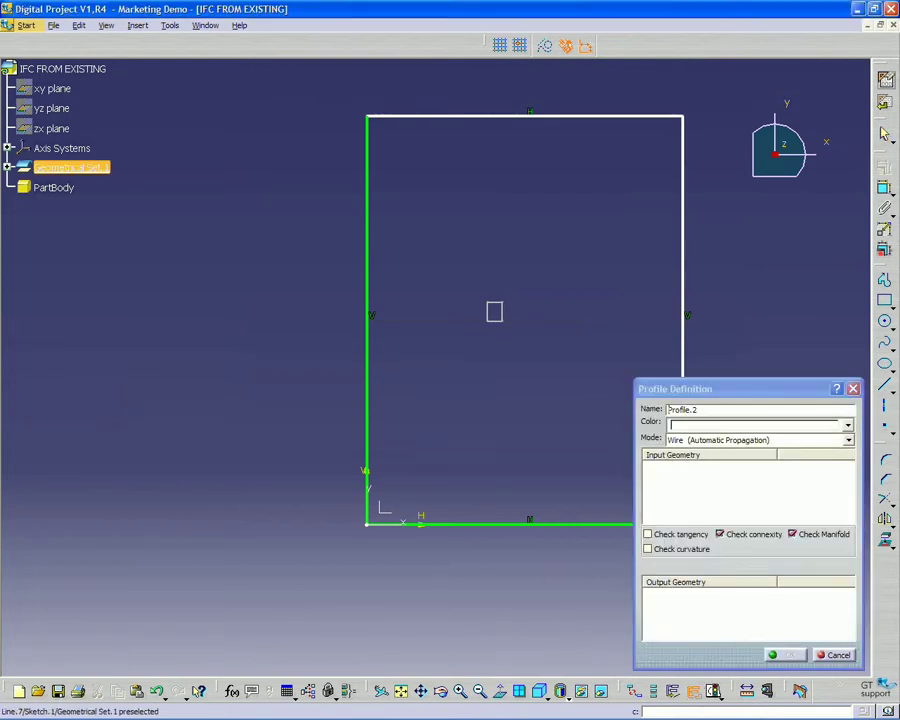
click(367, 225)
click(786, 655)
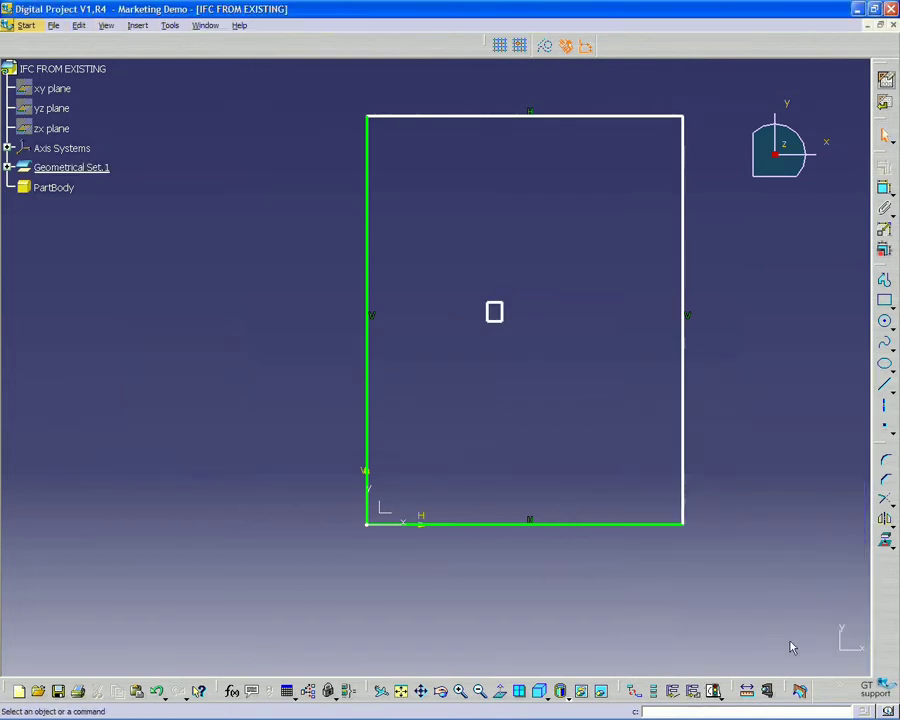
Expand the tree down to the sketch's outputs and exit the sketch.
click(7, 167)
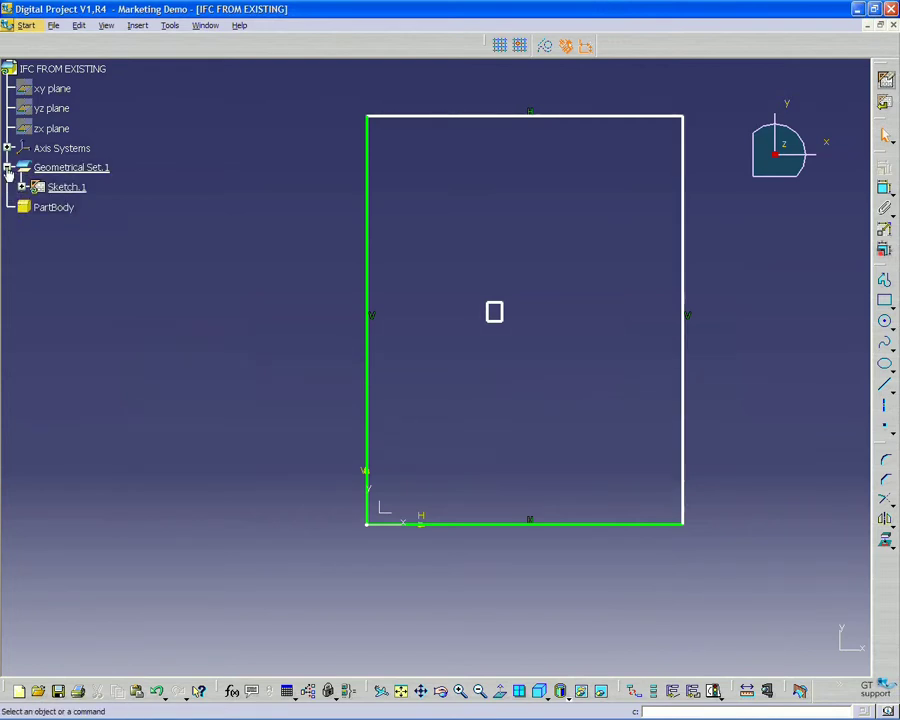
click(22, 187)
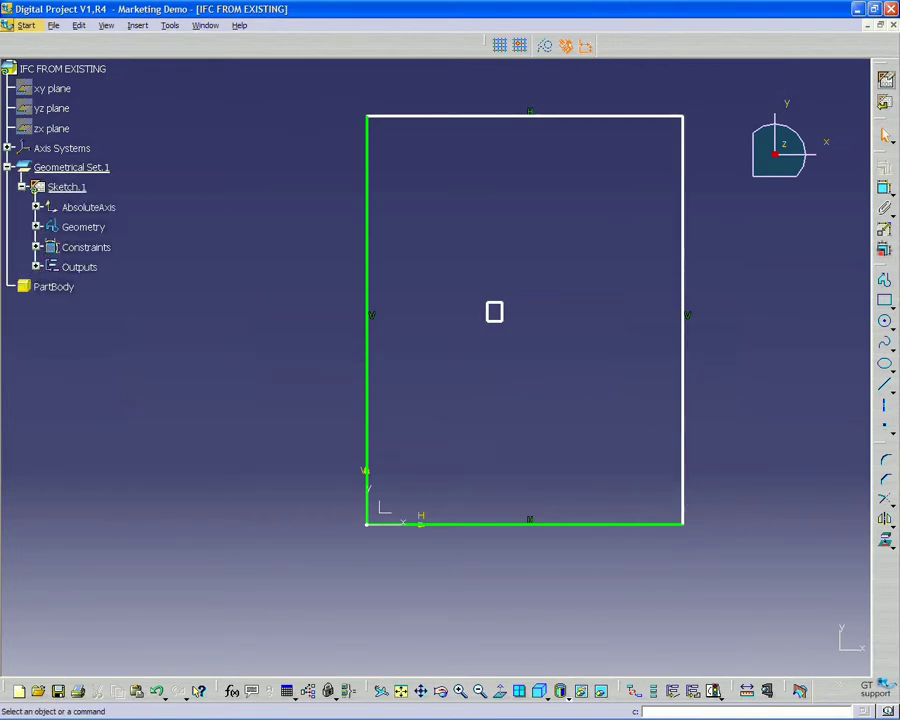
click(36, 267)
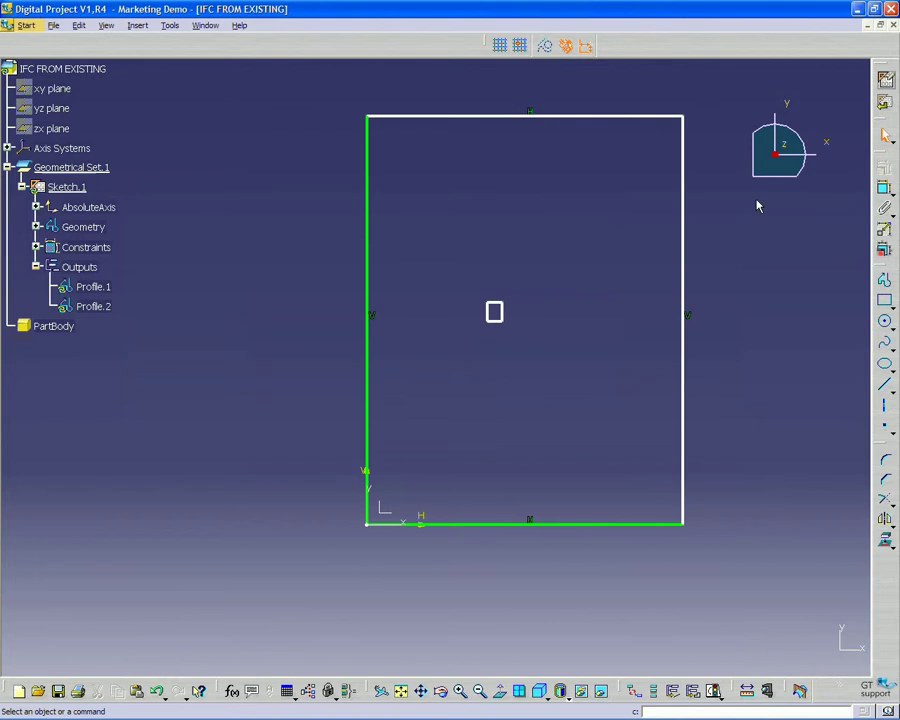
click(884, 80)
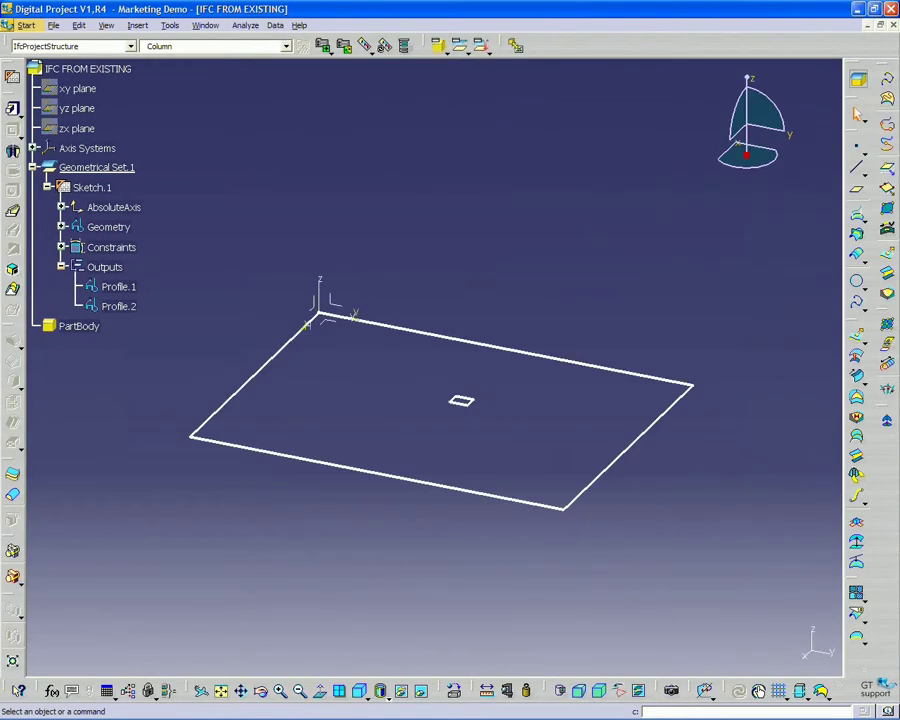
Define PartBody as the in-work object.
click(80, 328)
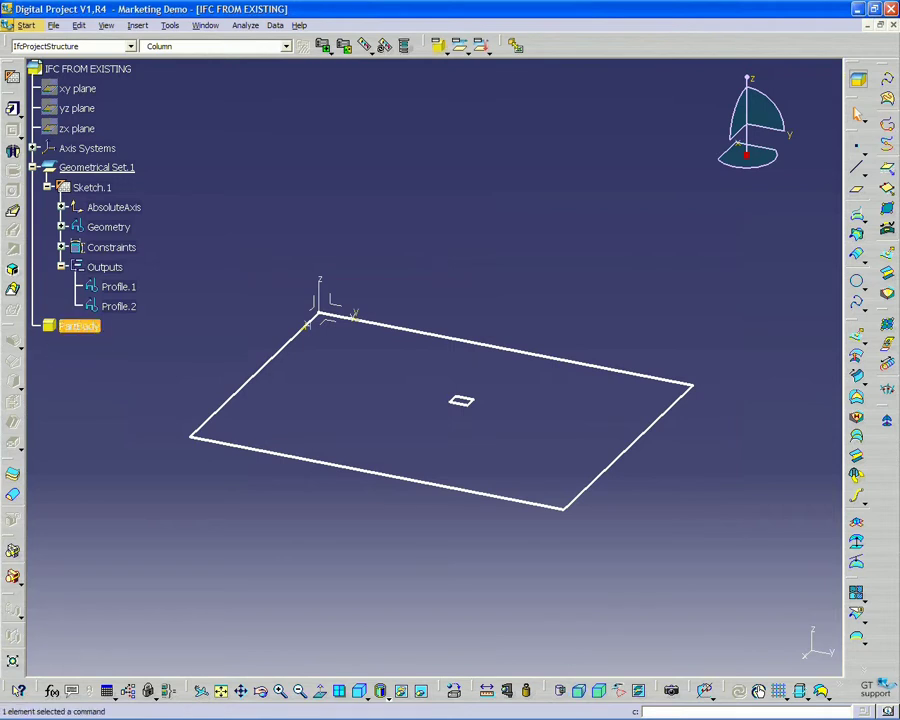
right_click(80, 328)
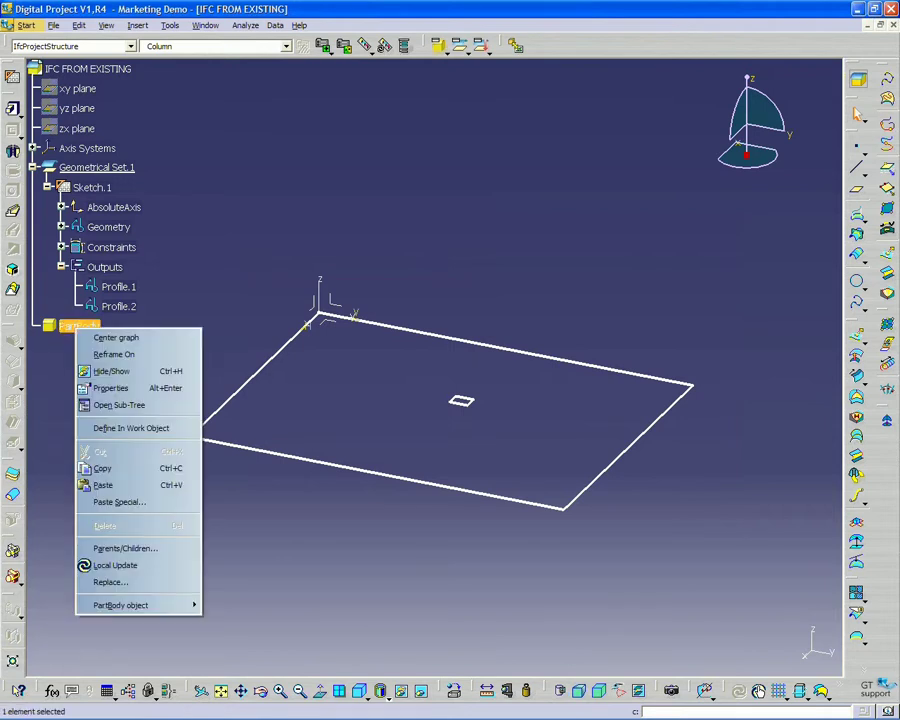
click(146, 429)
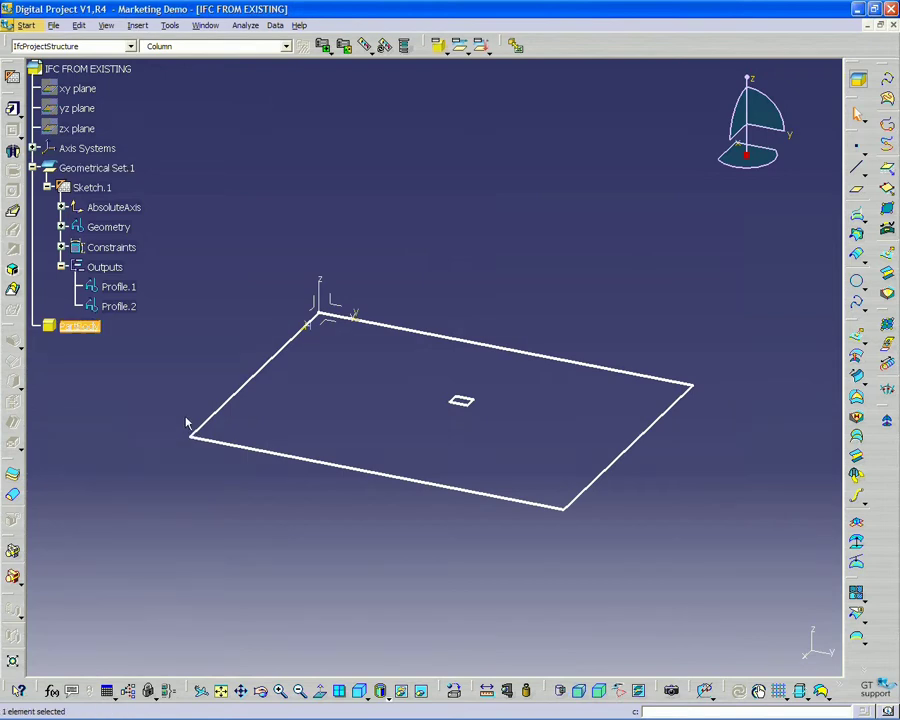
click(269, 215)
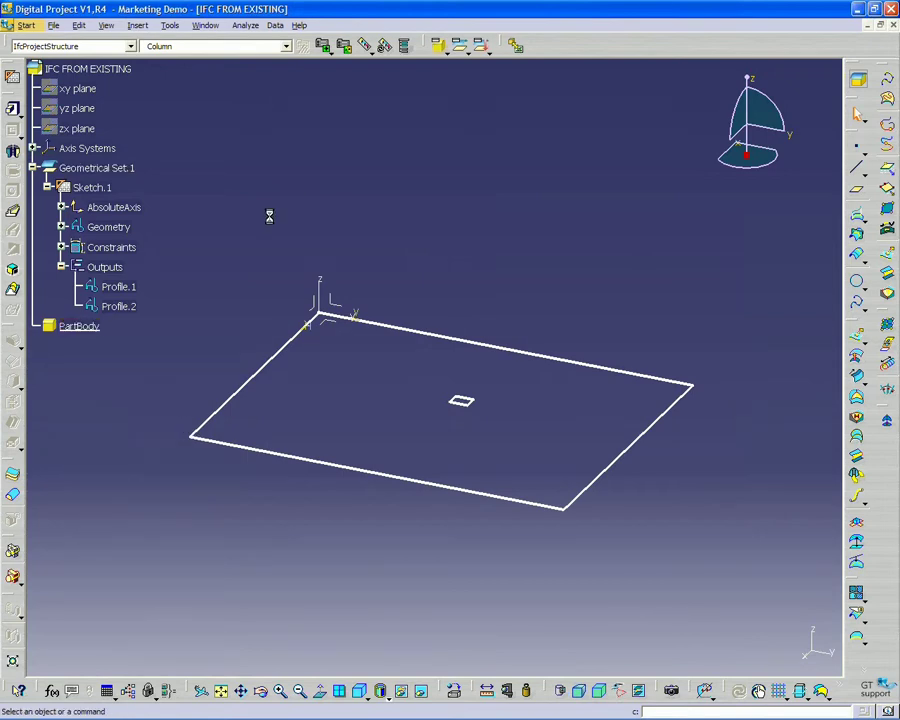
Pad the large rectangle's profile, Profile.1, 6 in downward with the direction reversed.
click(272, 360)
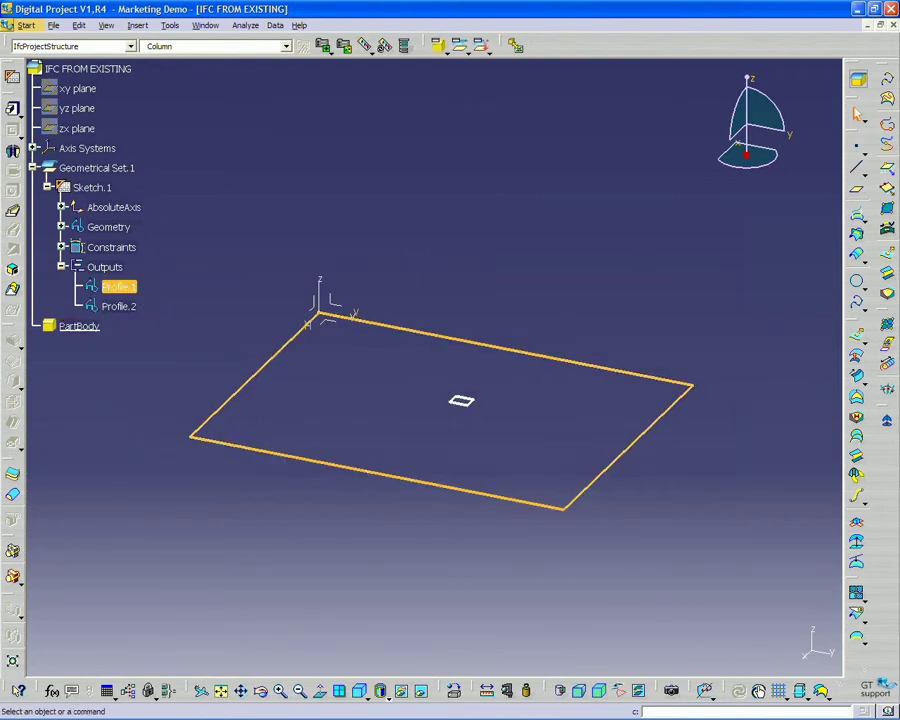
click(13, 112)
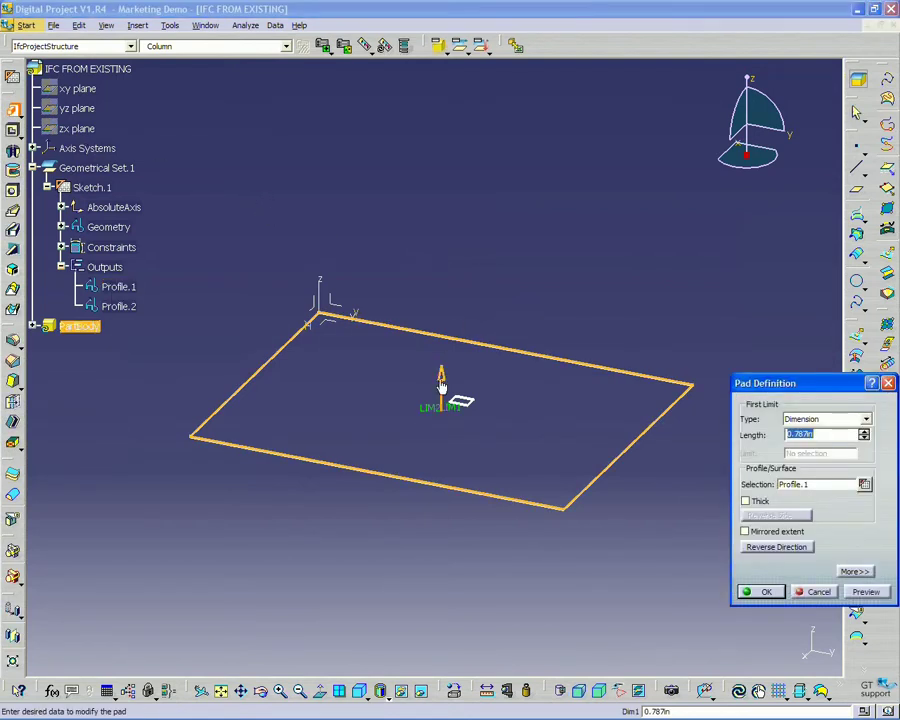
click(441, 378)
drag(801, 384, 621, 354)
text(6)
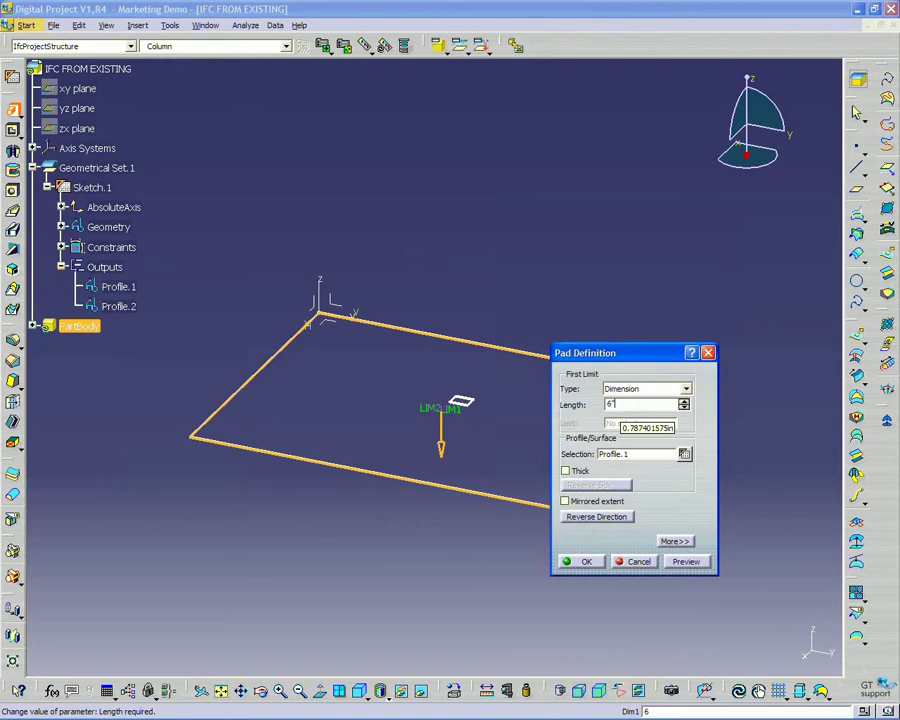
key(Return)
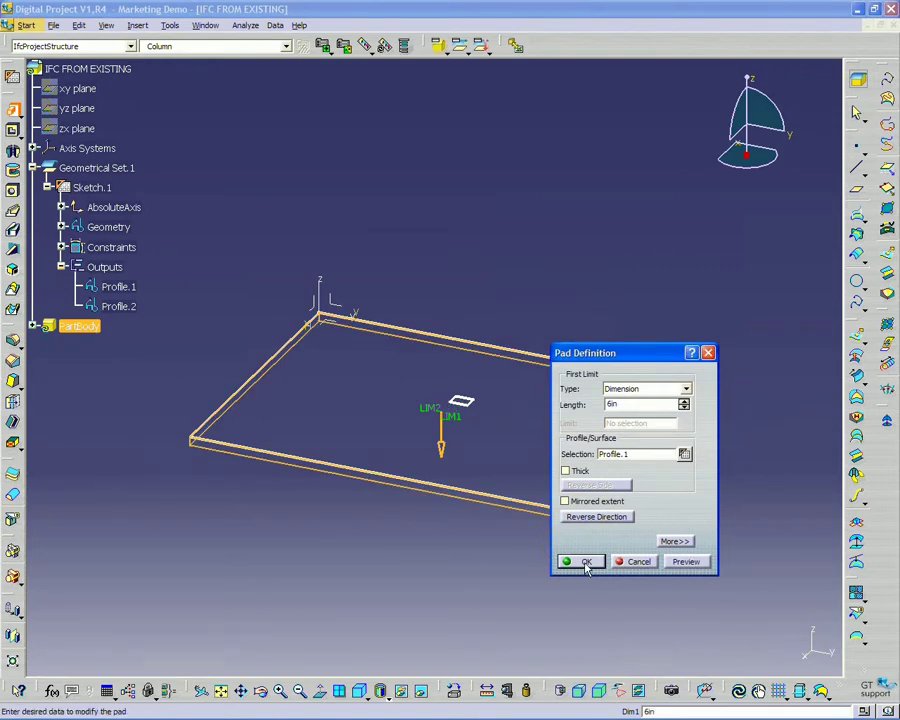
click(586, 563)
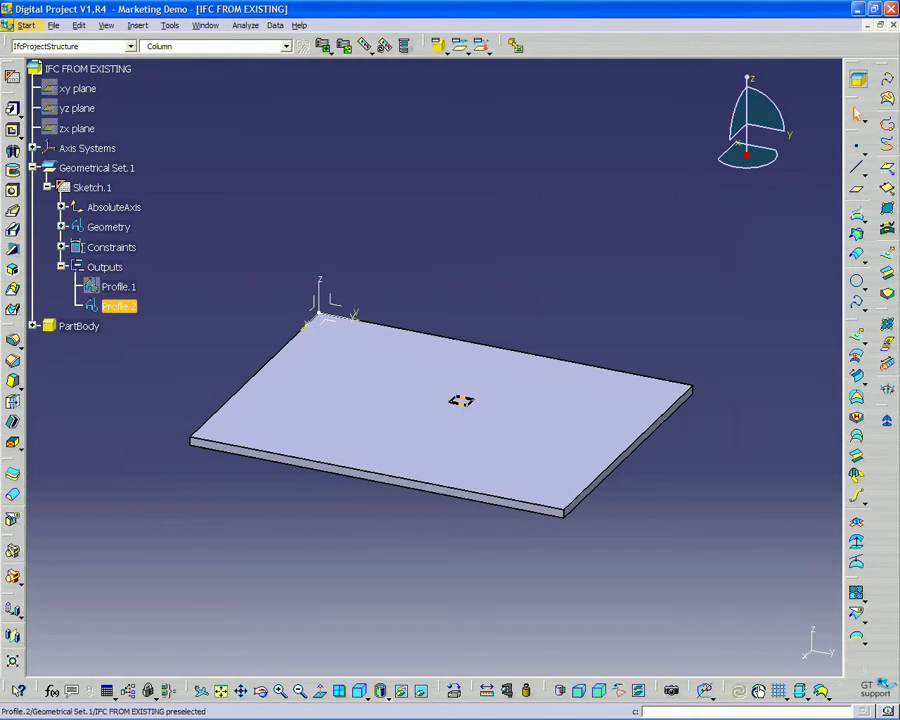
Expand PartBody in the tree and insert a new empty body under IFC FROM EXISTING.
click(33, 326)
click(393, 104)
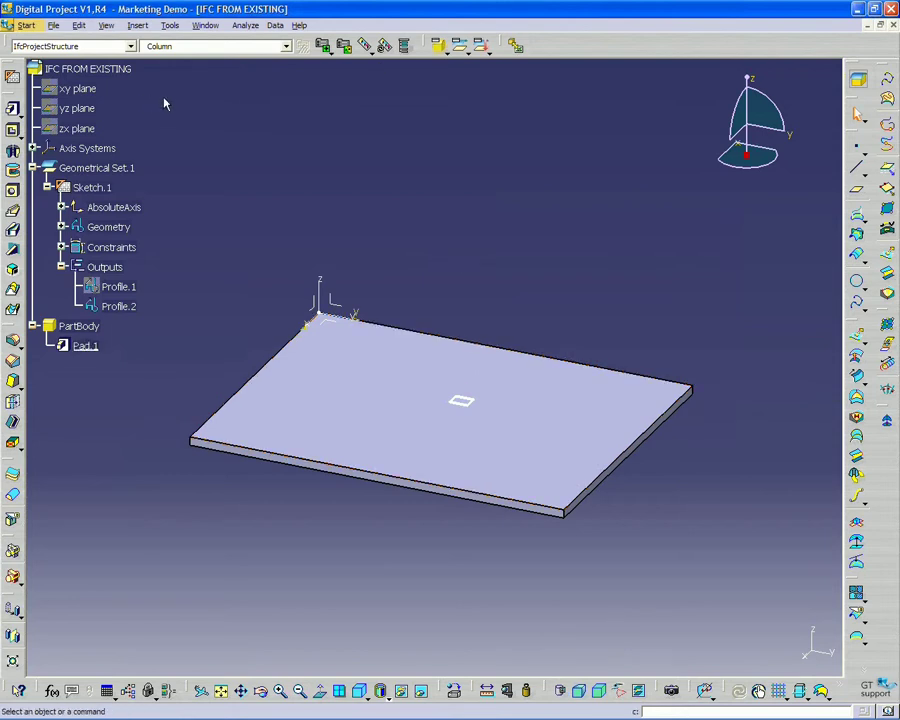
click(459, 45)
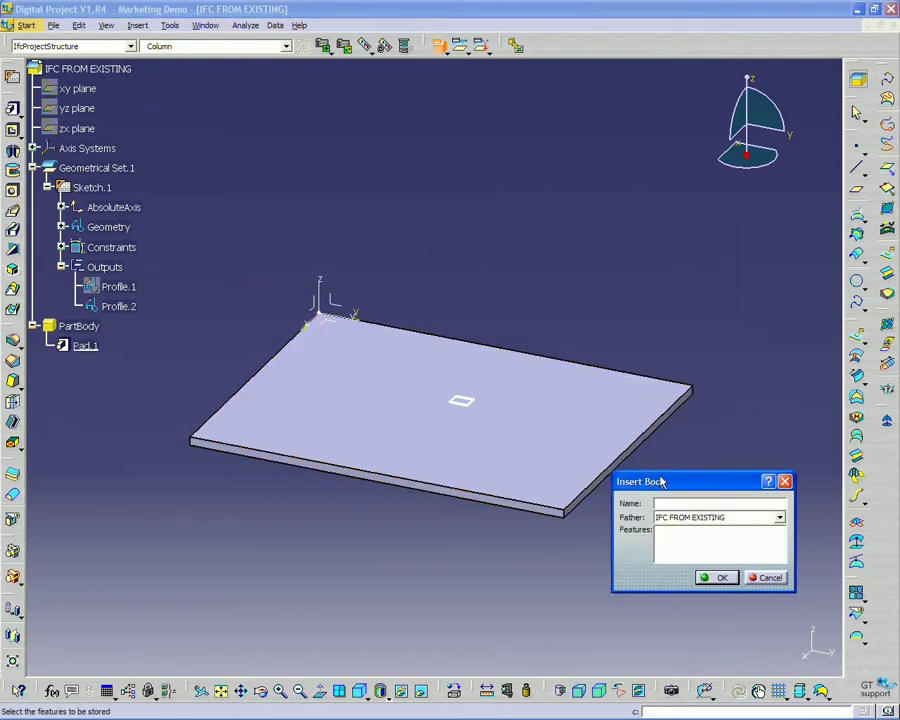
drag(668, 484, 533, 255)
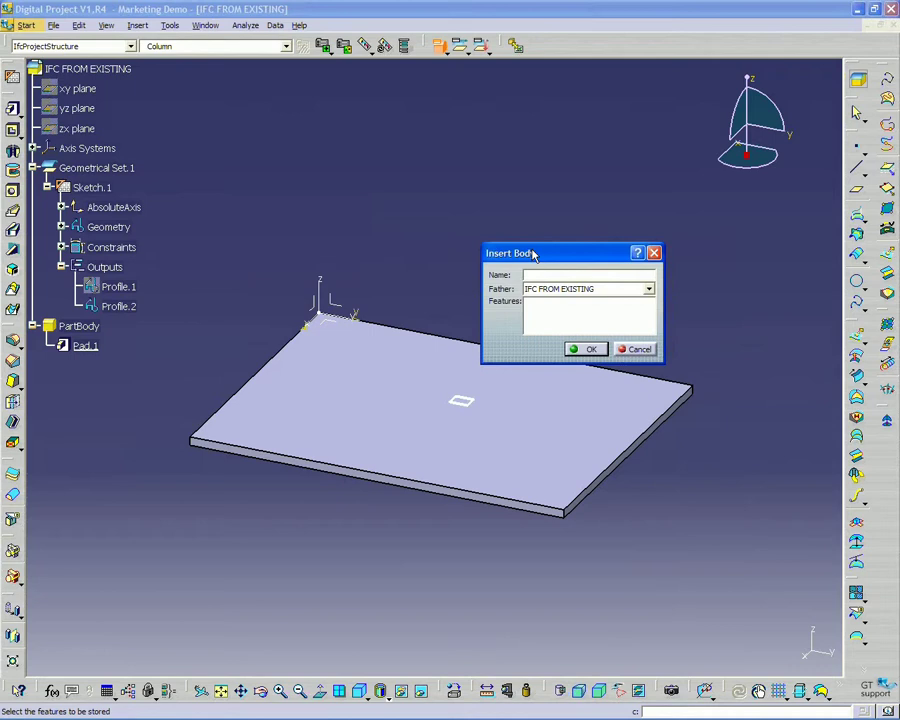
click(587, 348)
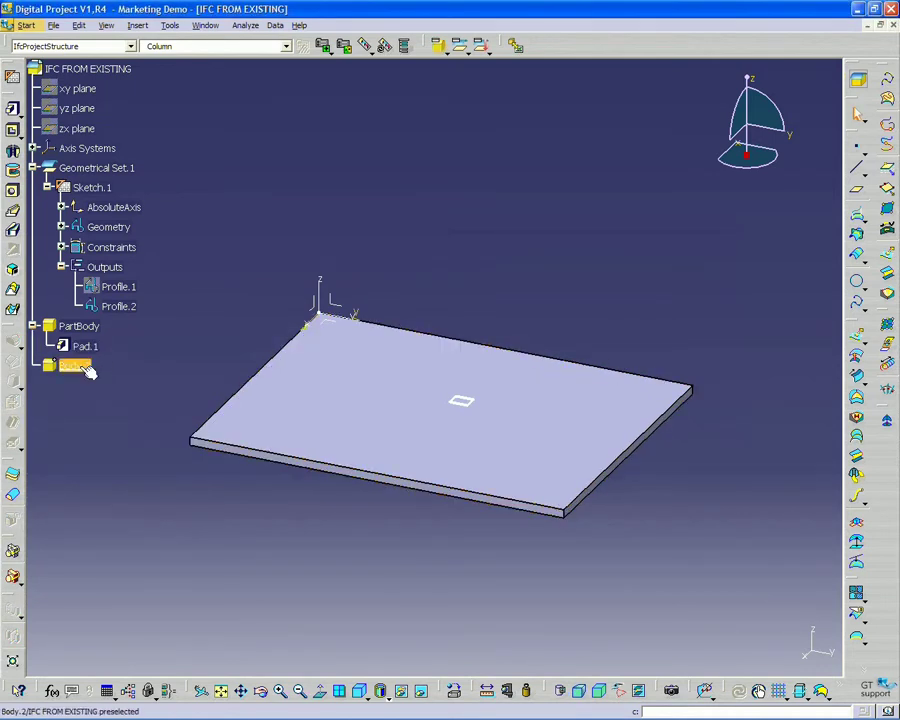
Pad the small rectangle's profile, Profile.2, upward 8 ft in the new body to form the column.
click(117, 306)
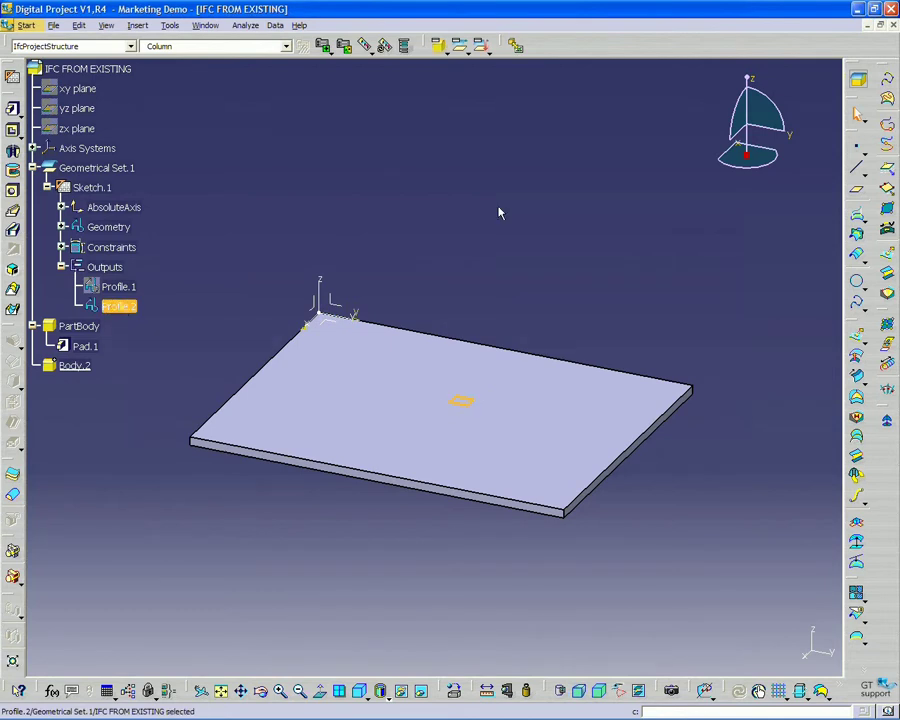
click(12, 108)
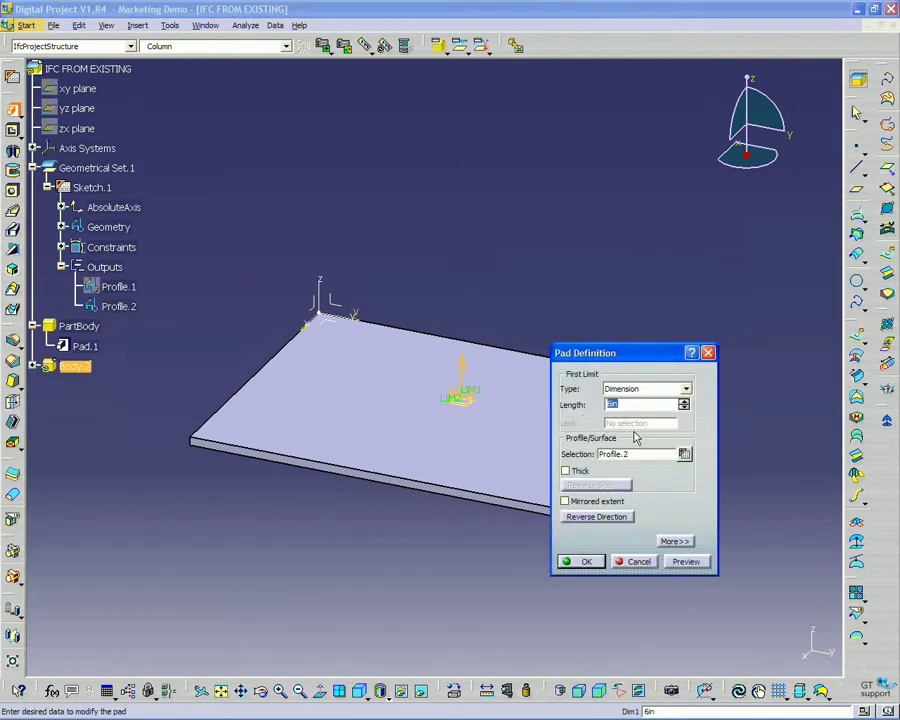
text(8)
key(Return)
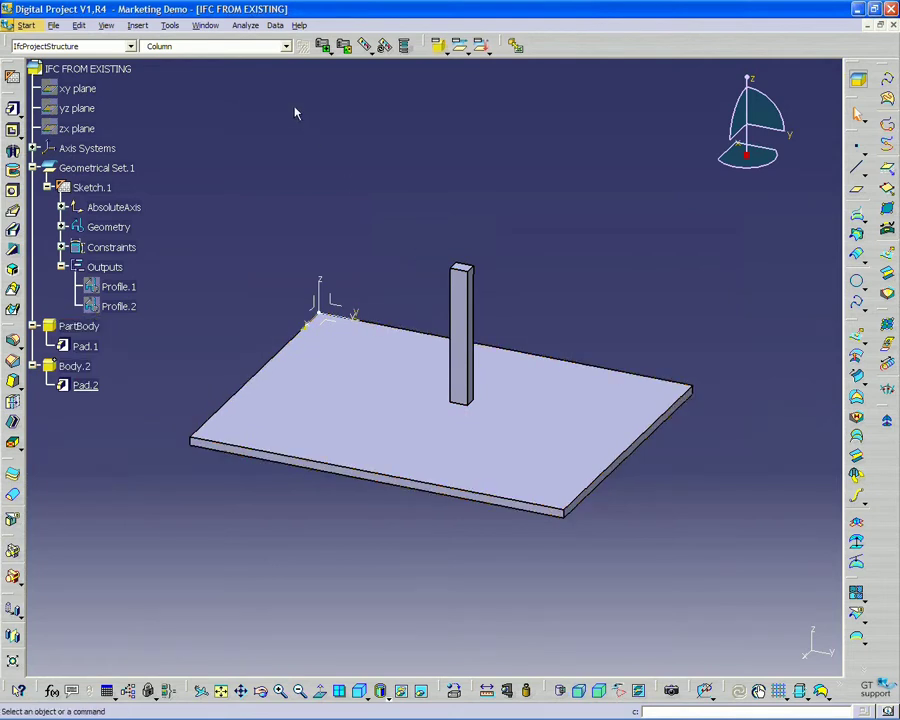
Choose the Slab element from the IfcProjectStructure package and attach it to PartBody.
click(100, 47)
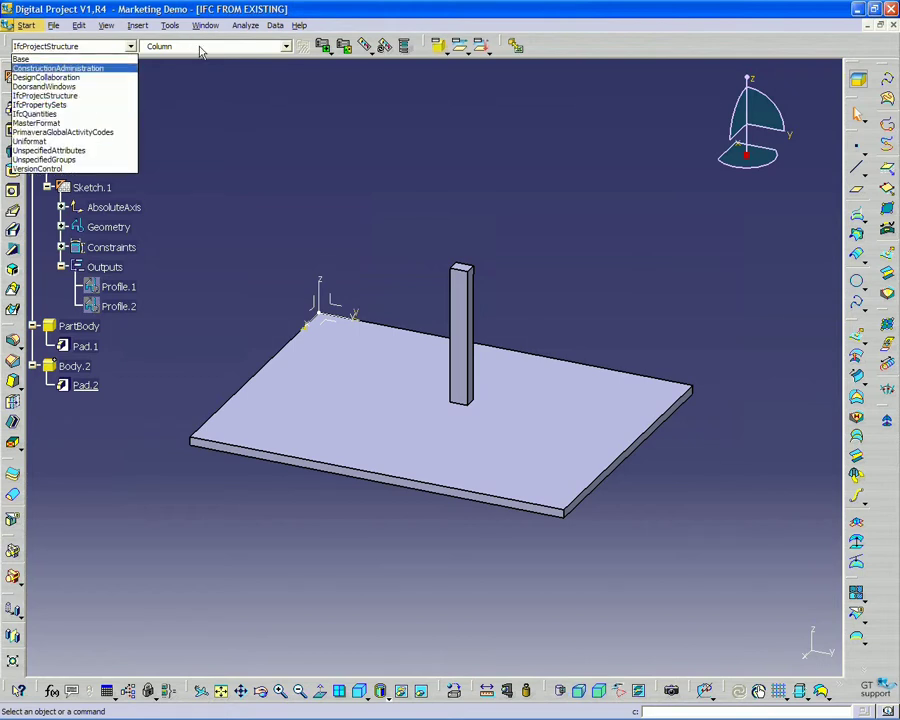
click(140, 40)
click(146, 46)
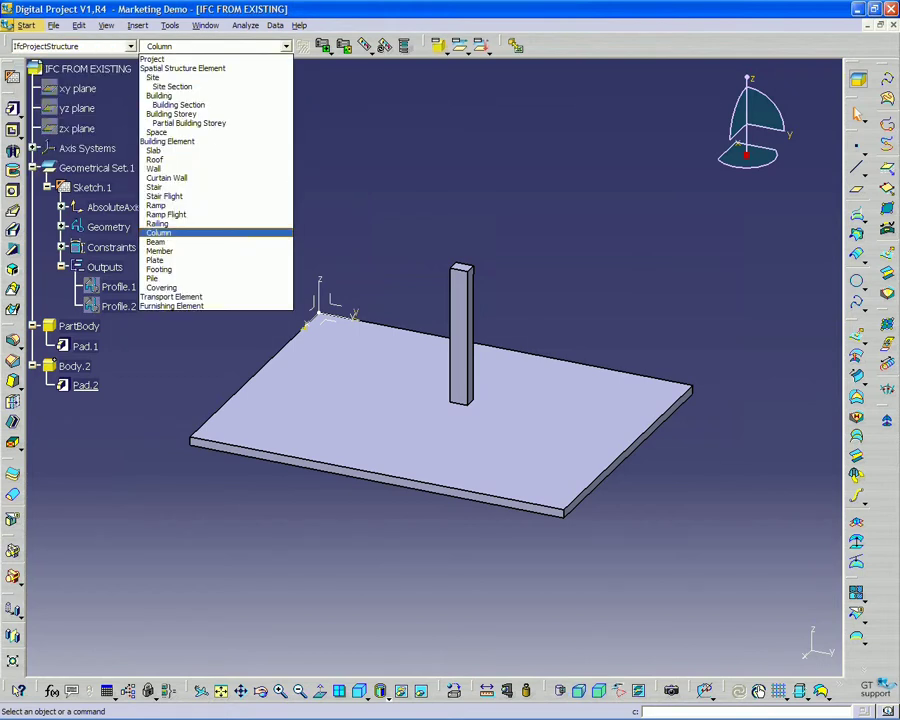
click(192, 151)
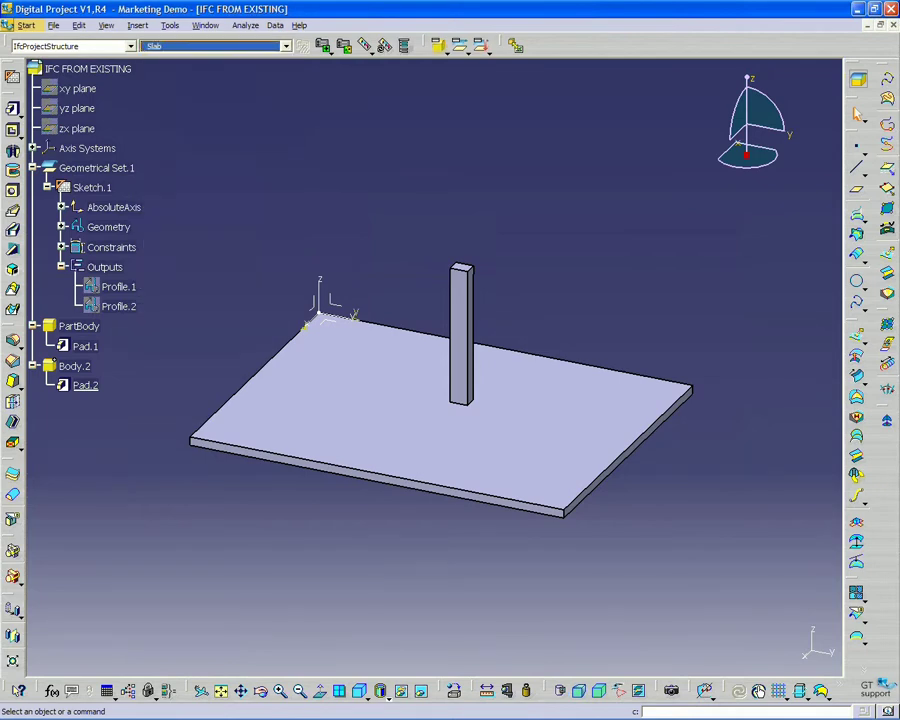
click(66, 326)
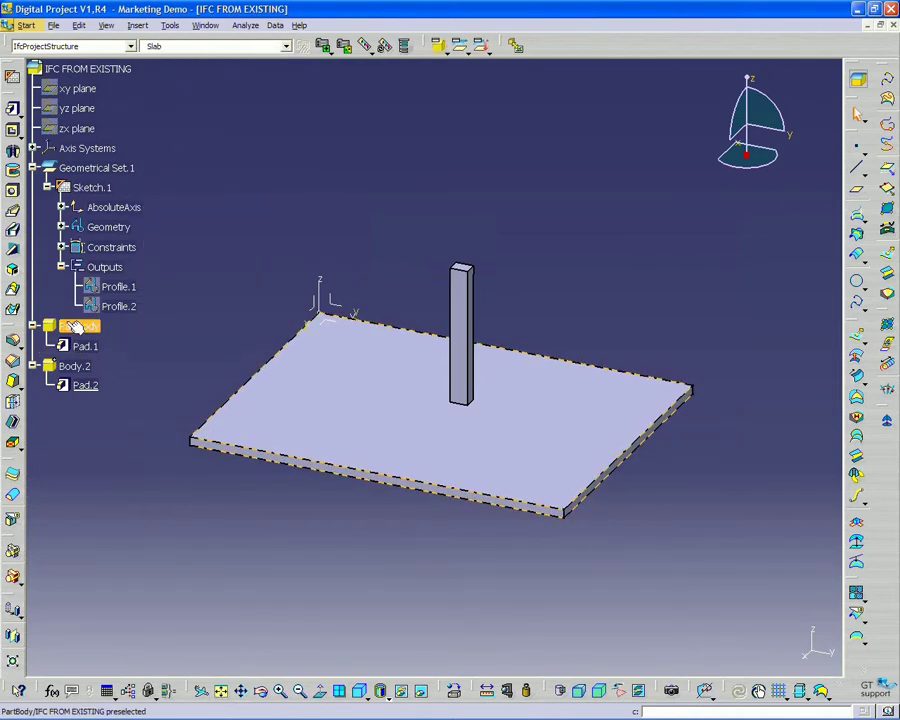
click(325, 47)
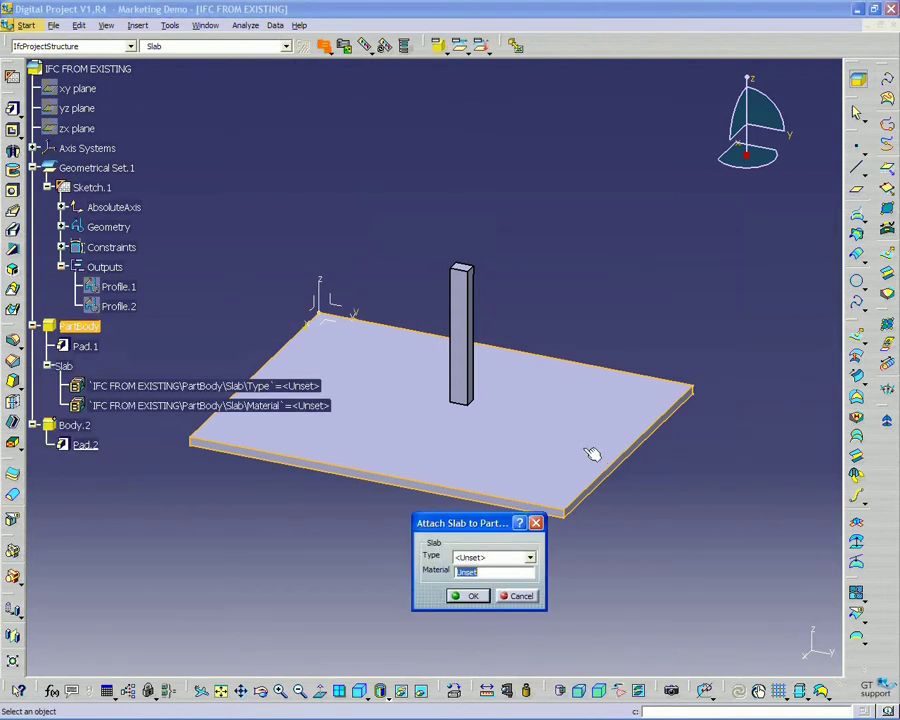
Set the attached slab's type to FLOOR and its material to CONC, and confirm the attributes.
drag(479, 523, 454, 190)
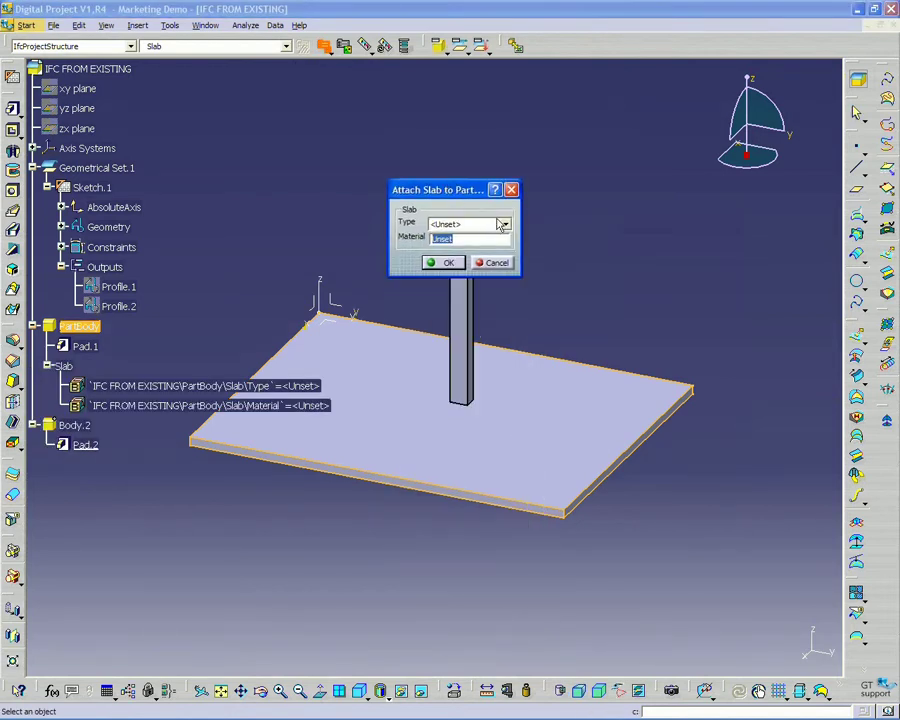
click(505, 224)
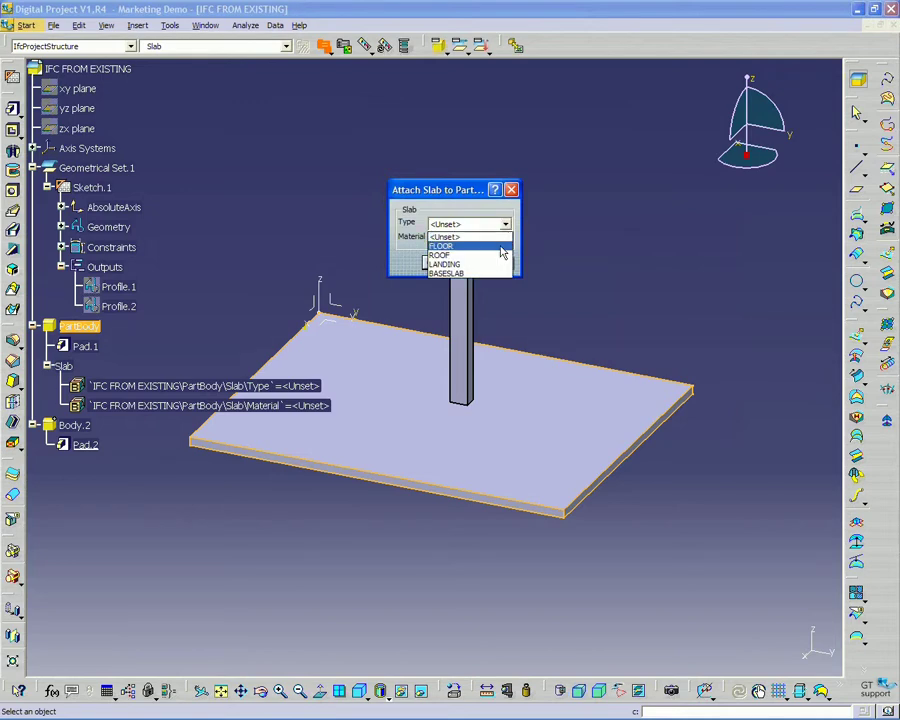
click(500, 246)
key(Tab)
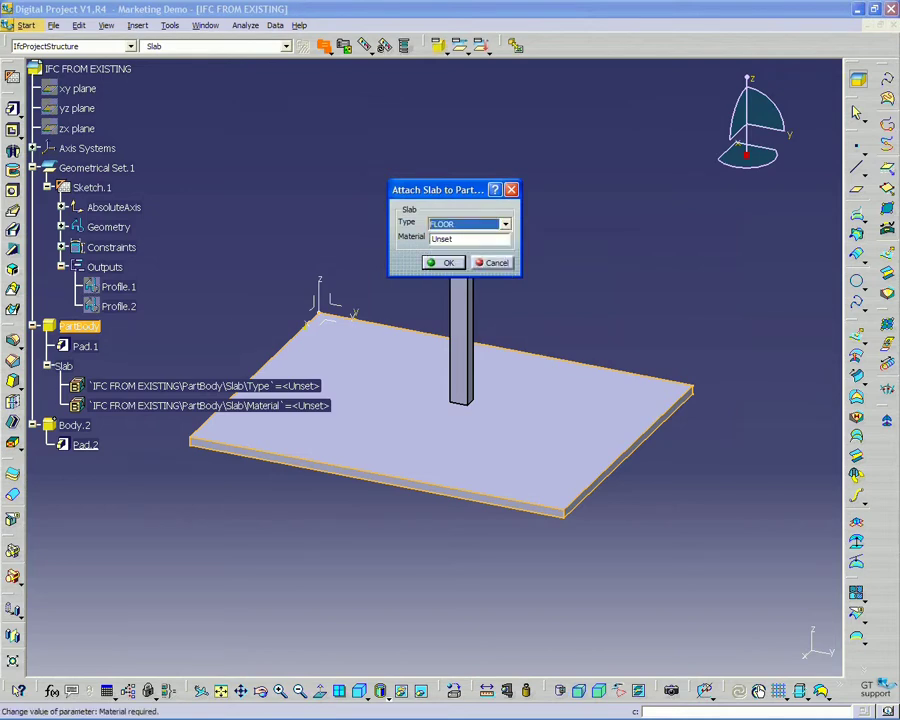
text(conc)
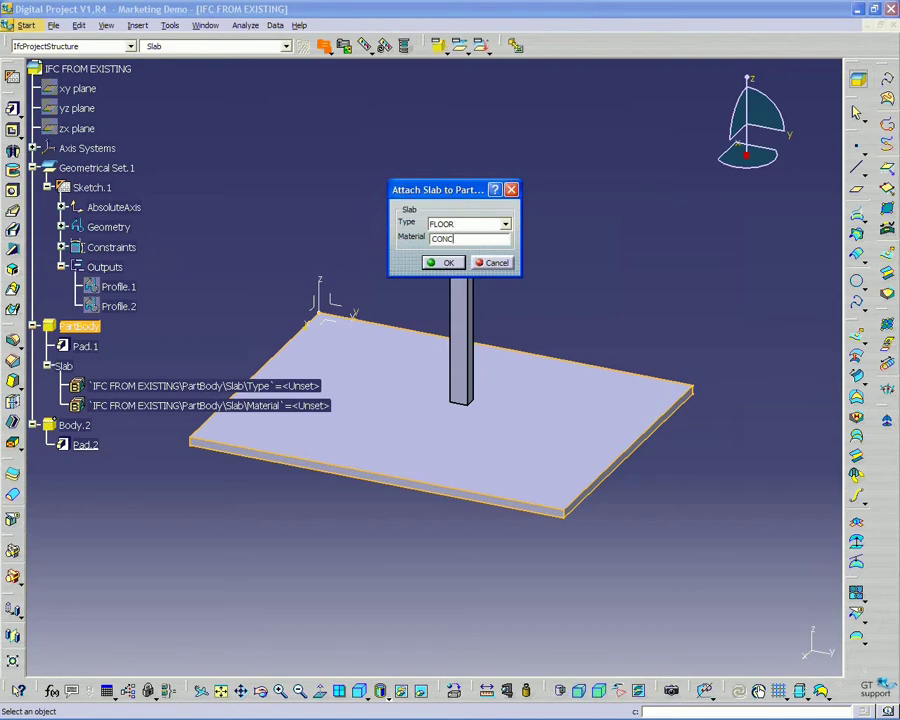
key(Return)
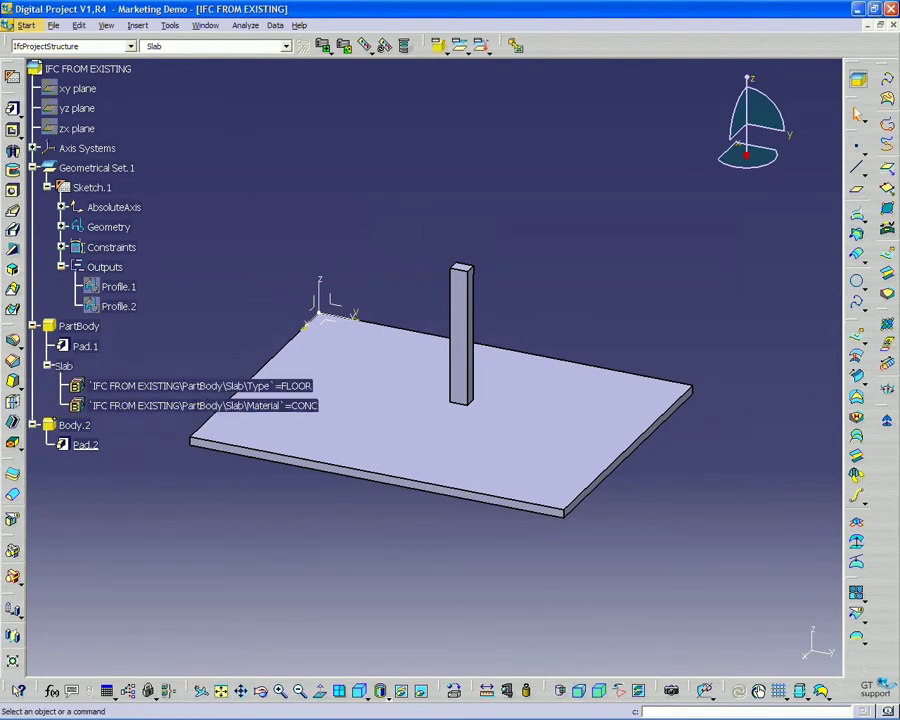
Attach the IfcProjectStructure Column element to Body.2.
click(70, 425)
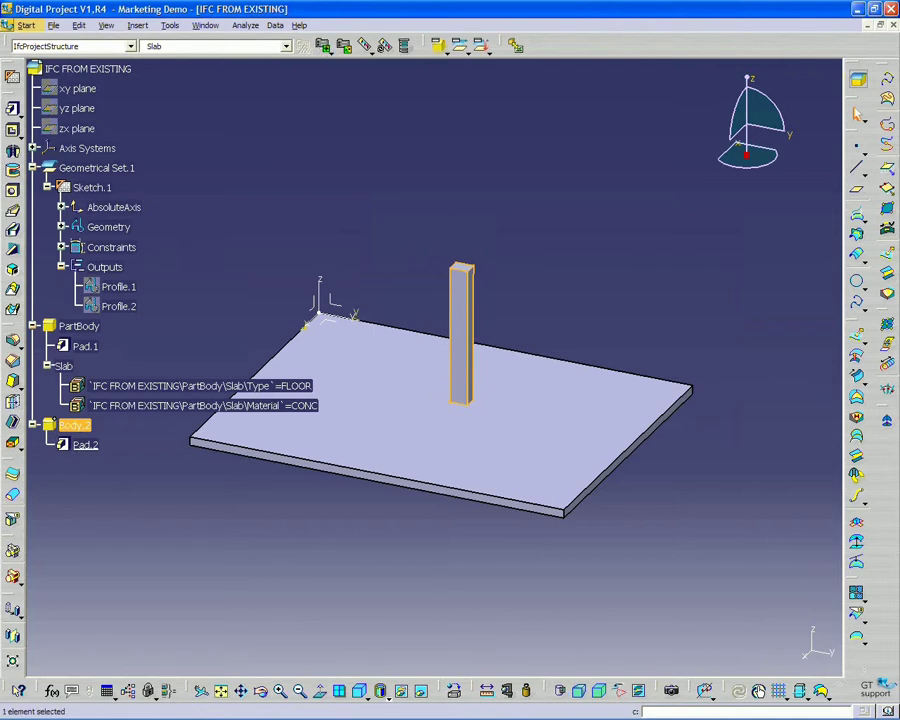
click(286, 46)
click(203, 287)
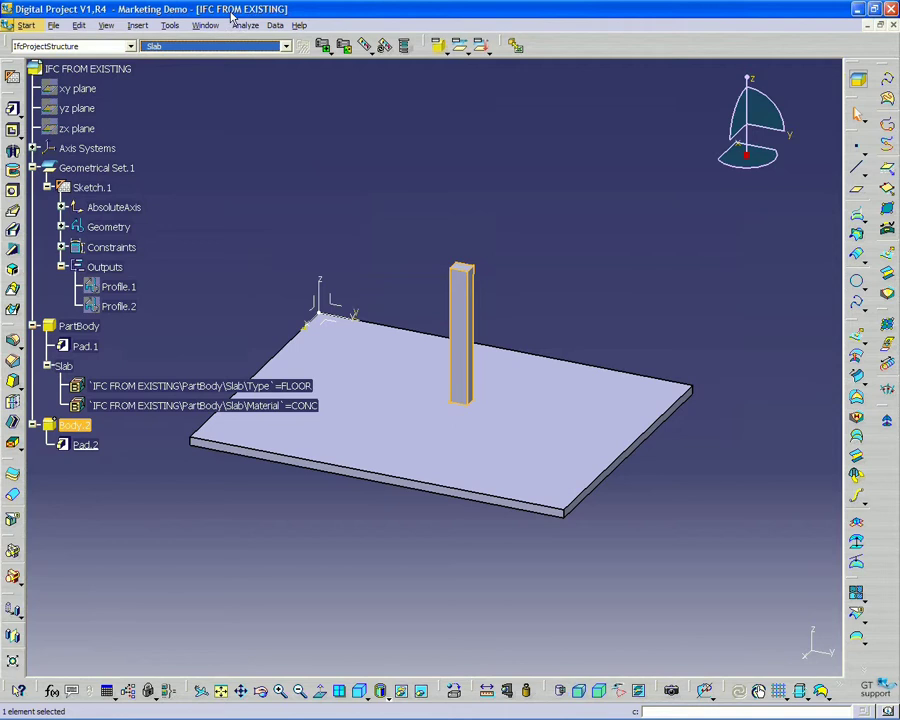
key(alt+Down)
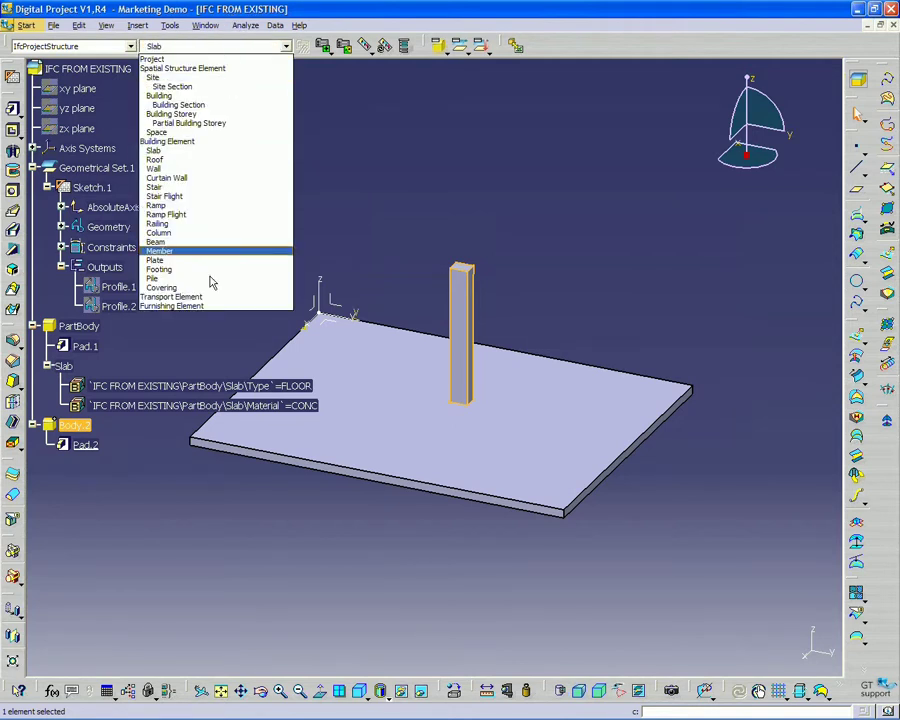
click(180, 235)
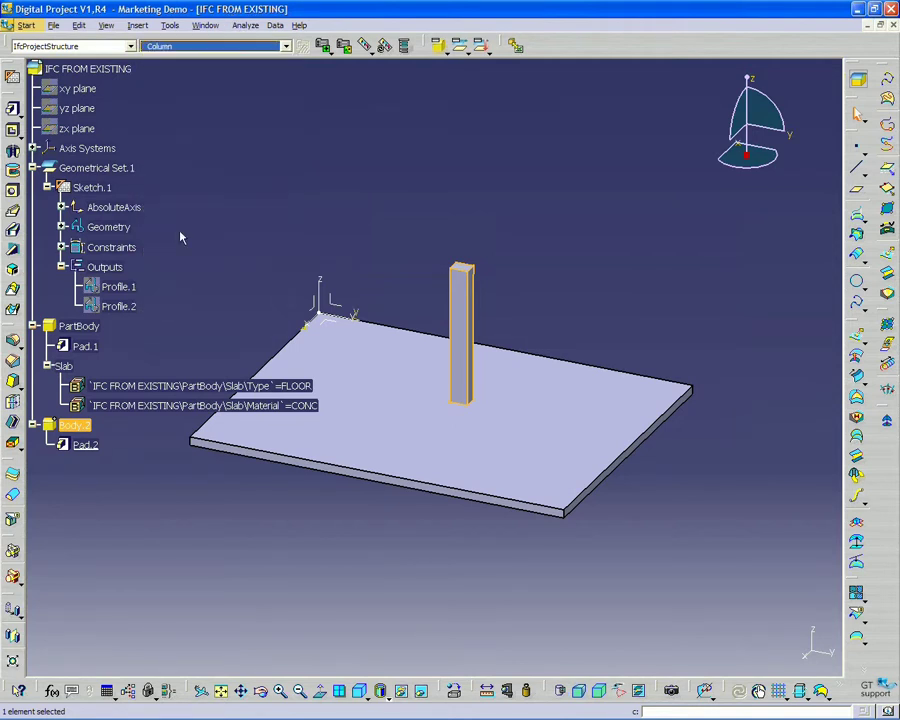
click(326, 48)
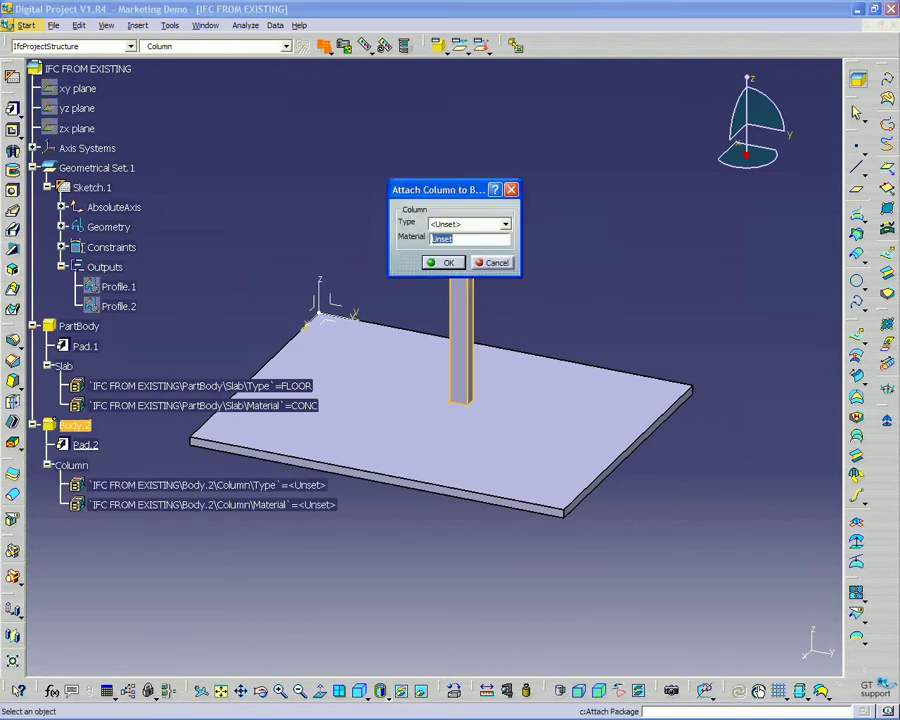
Set the attached column's type to COLUMN and its material to CONC, and confirm the attributes.
click(452, 225)
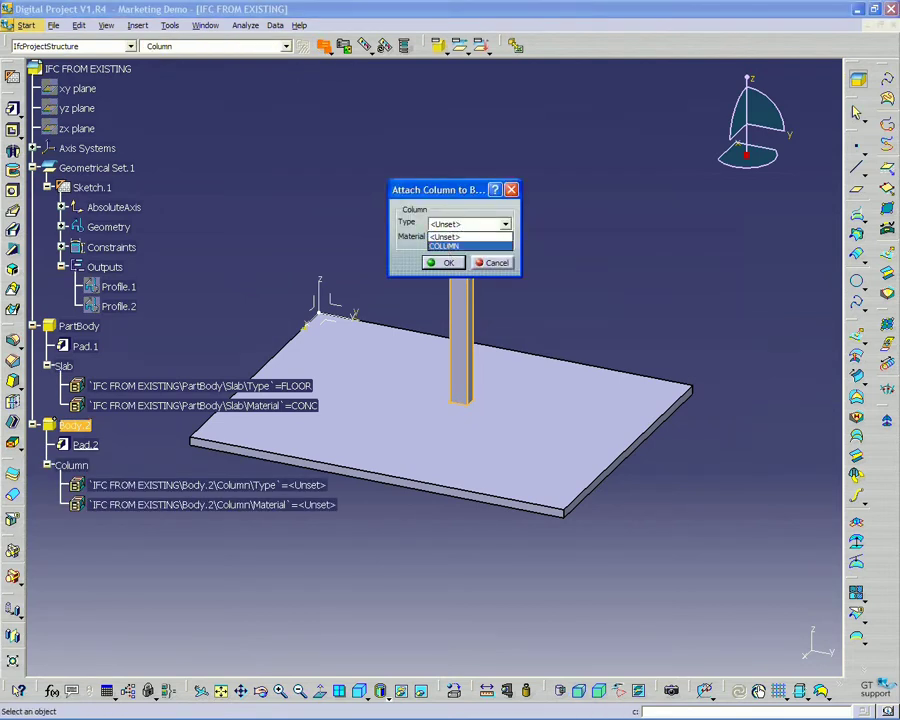
click(448, 245)
key(Tab)
text(C)
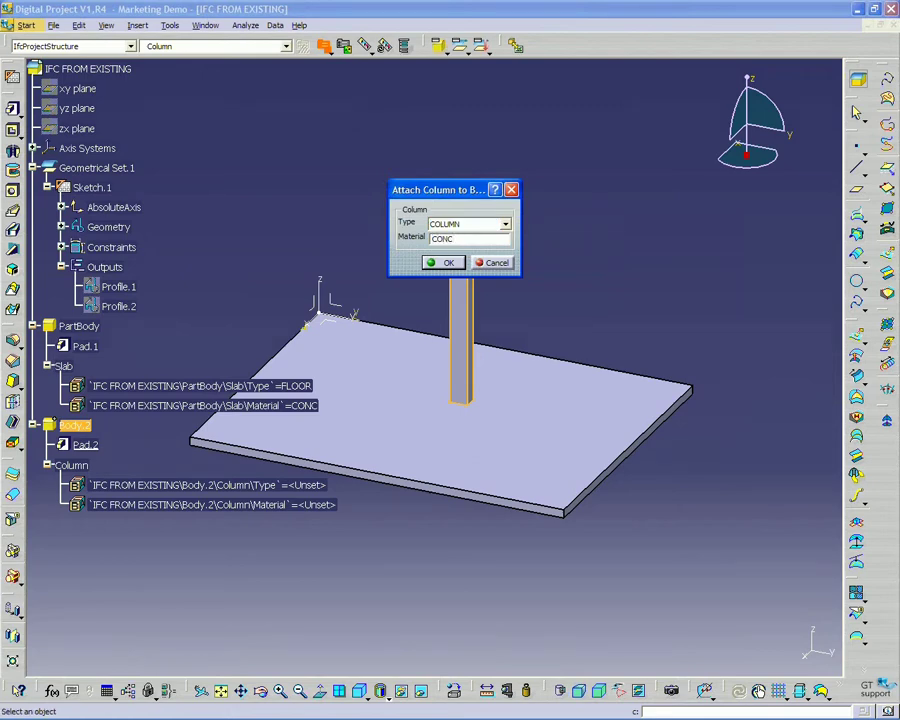
key(Return)
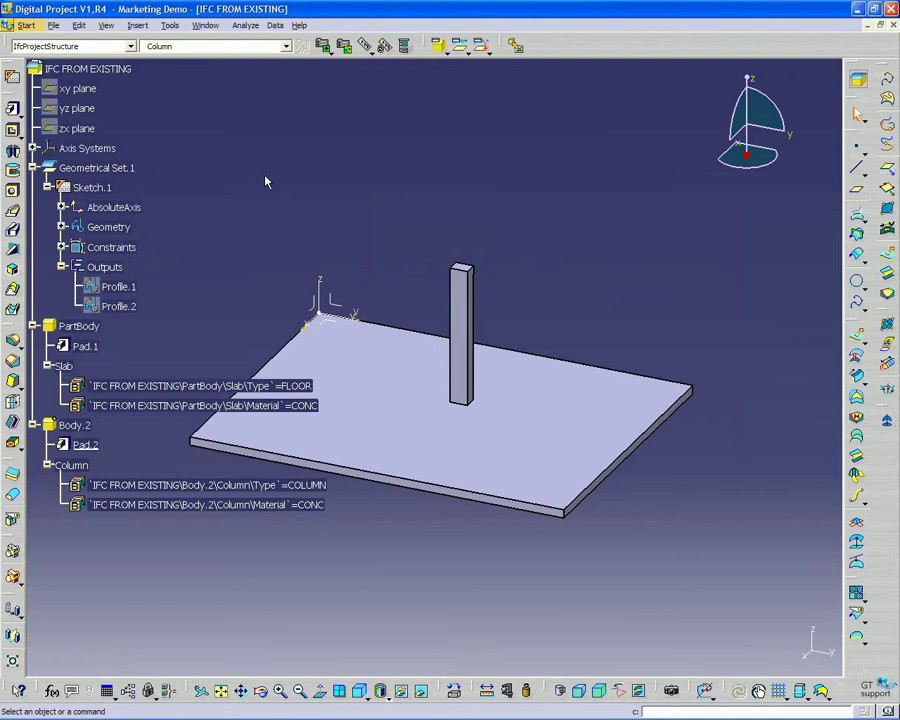
Export the model with the IFC Translator as IFC FROM EXISTING.ifc on the Desktop.
middle_drag(265, 173, 265, 193)
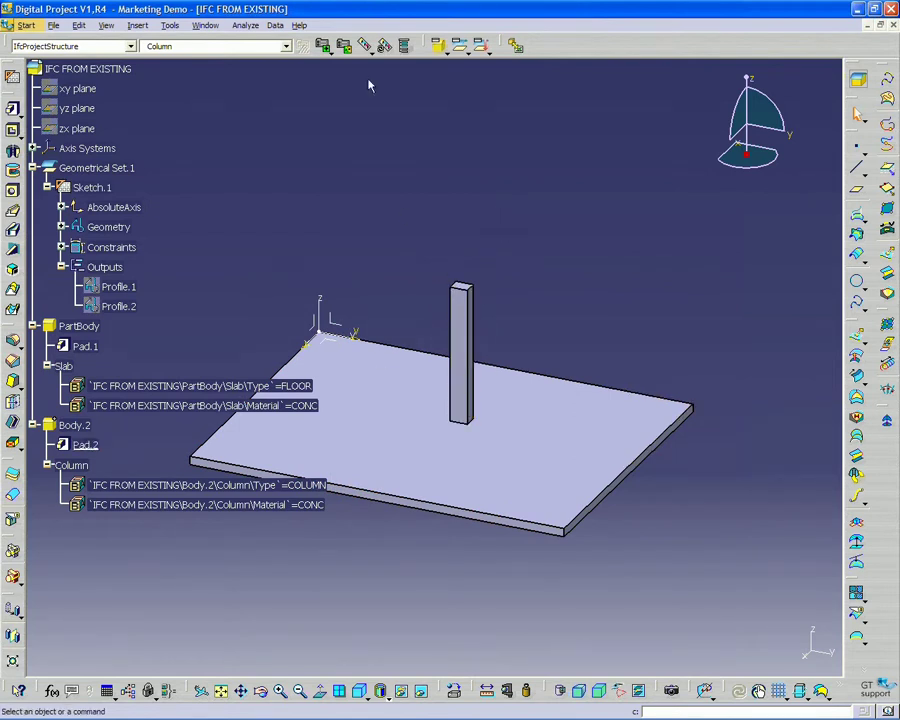
click(274, 25)
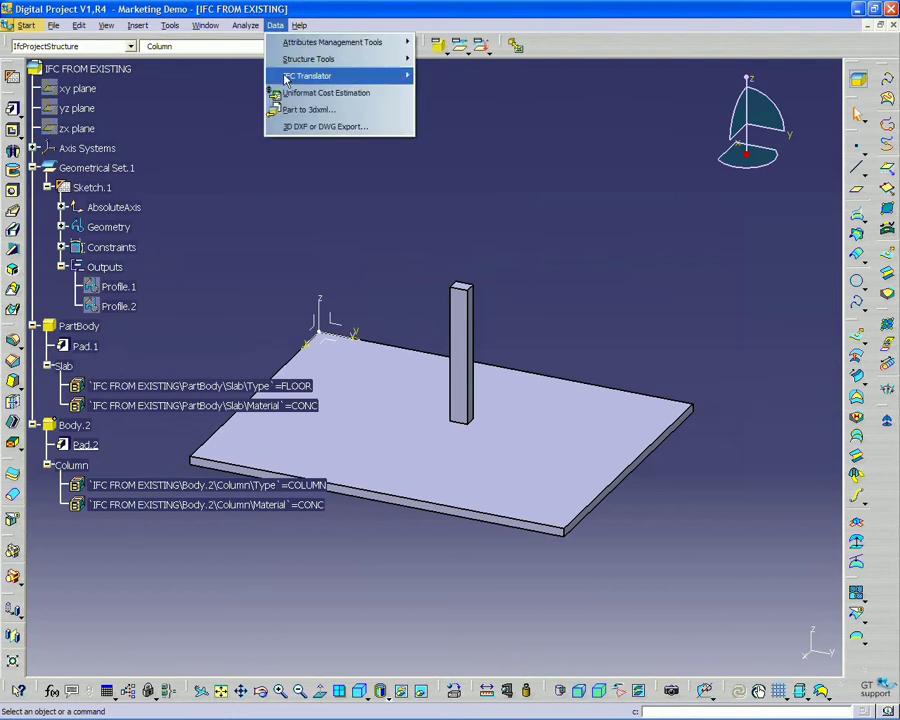
mouse_move(287, 79)
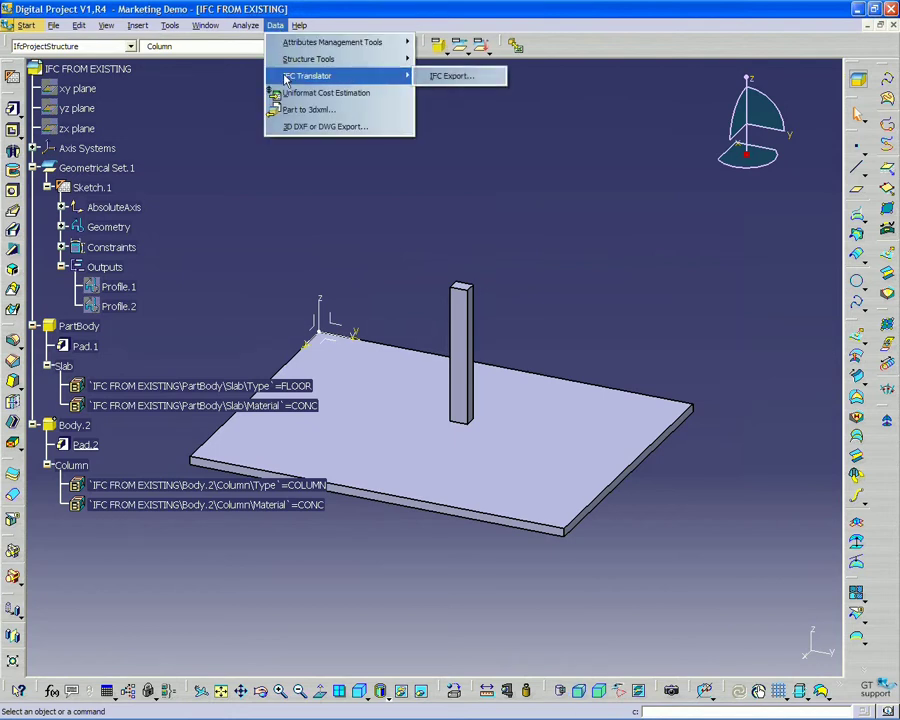
click(452, 76)
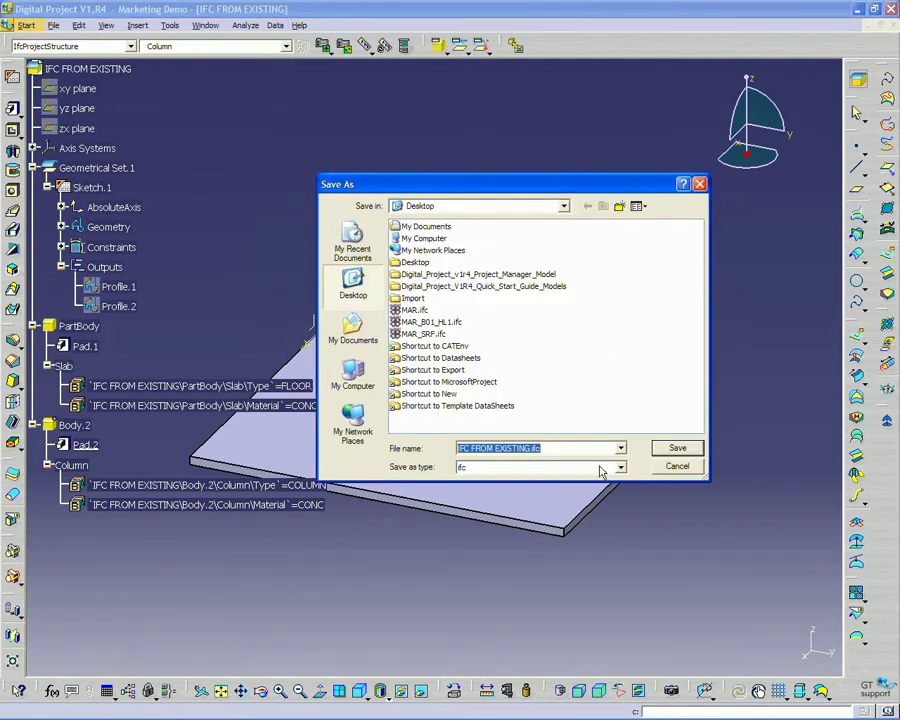
click(678, 447)
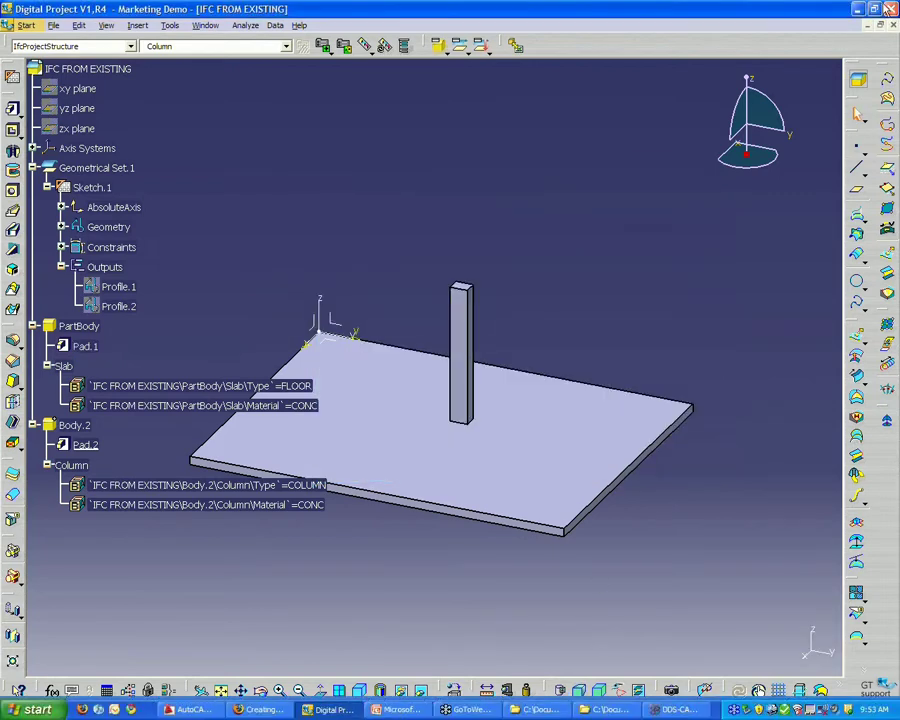
Minimize the modeling window and open the exported IFC FROM EXISTING.ifc from the desktop in DDS-CAD Viewer.
click(857, 9)
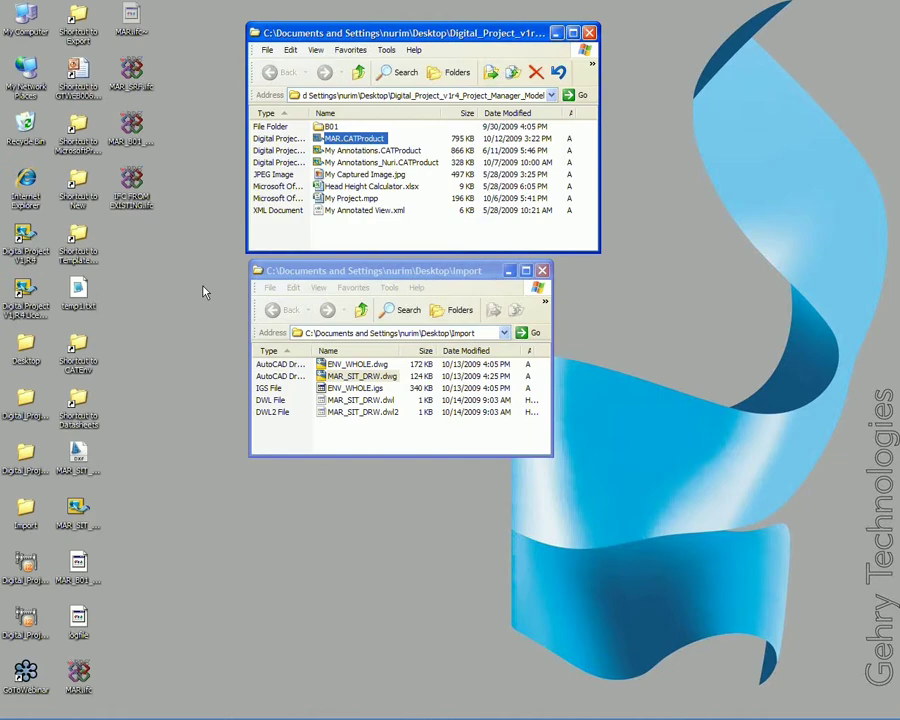
click(133, 185)
key(alt+Tab)
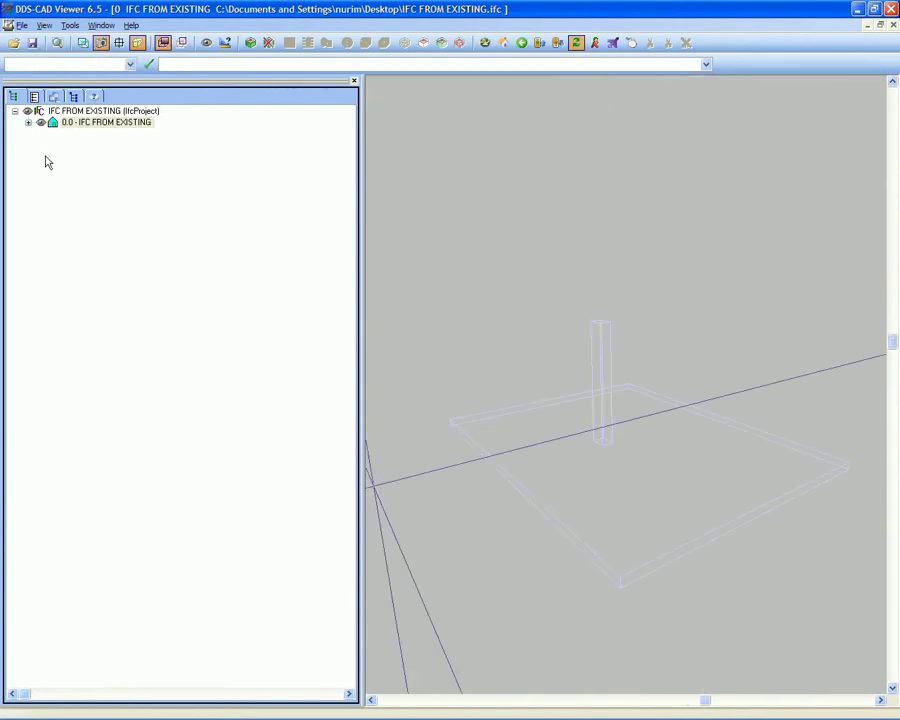
Expand the building in the IFC tree and examine its slab and column entries alongside the orbited 3D view.
click(28, 123)
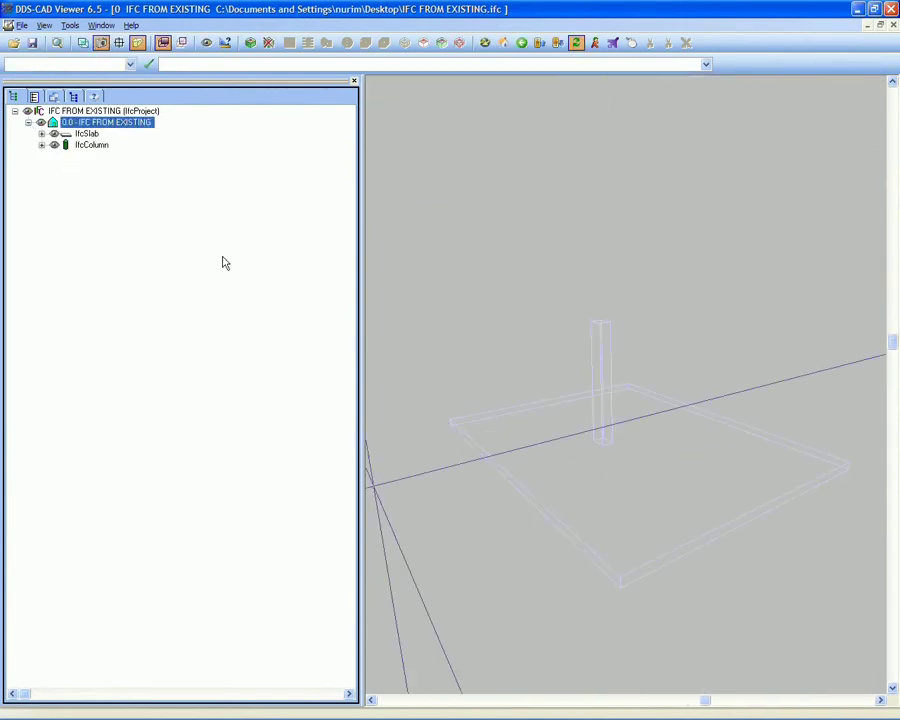
middle_drag(508, 320, 575, 271)
key(Escape)
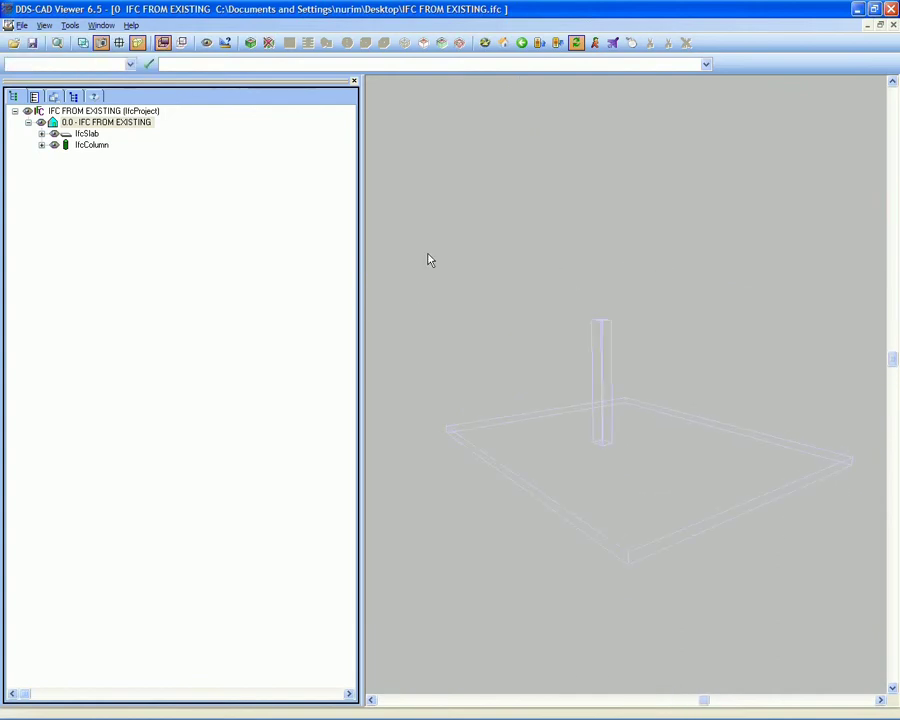
click(87, 135)
click(90, 146)
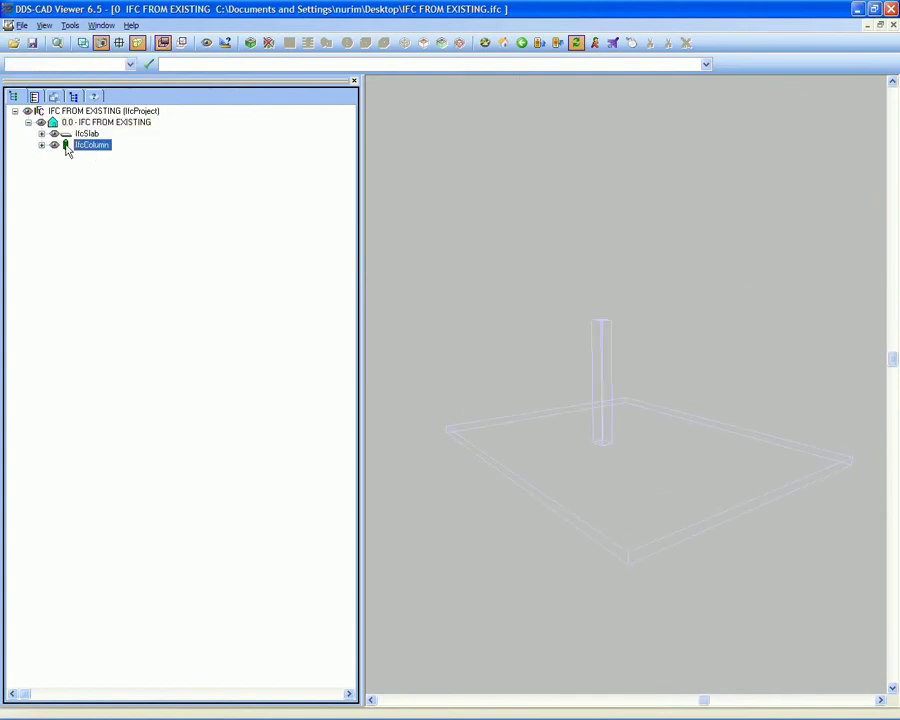
click(536, 214)
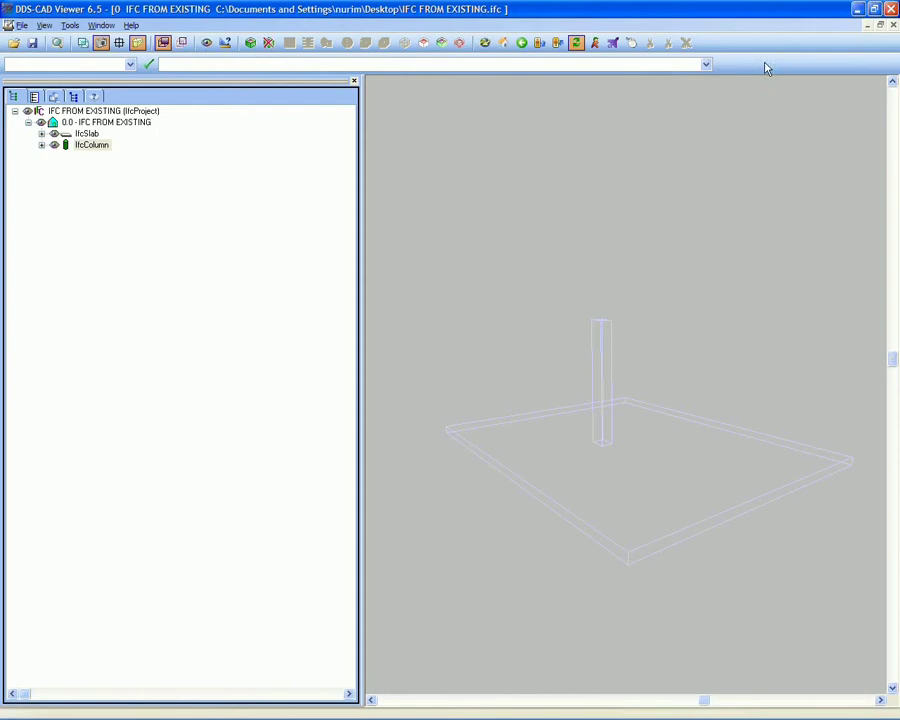
key(Escape)
Close DDS-CAD Viewer and switch back to the IFC FROM EXISTING part in Digital Project.
click(891, 9)
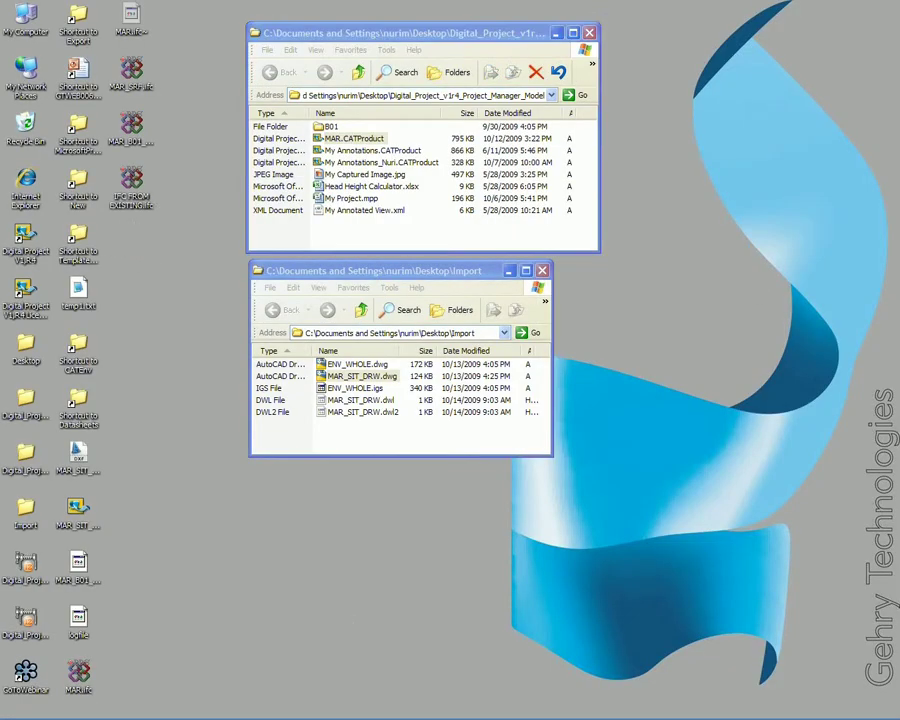
mouse_move(323, 712)
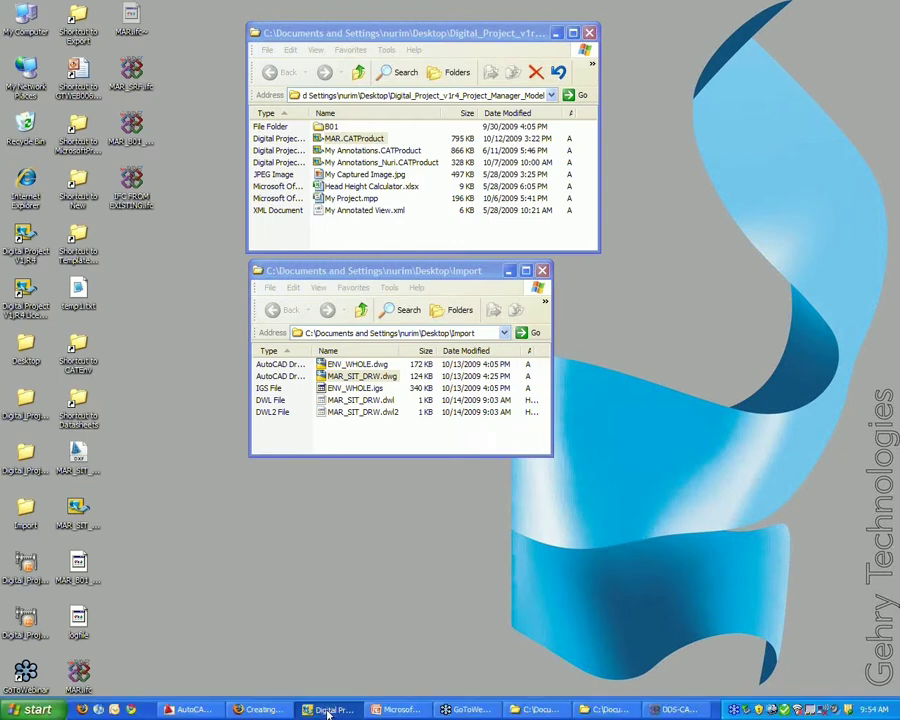
click(330, 710)
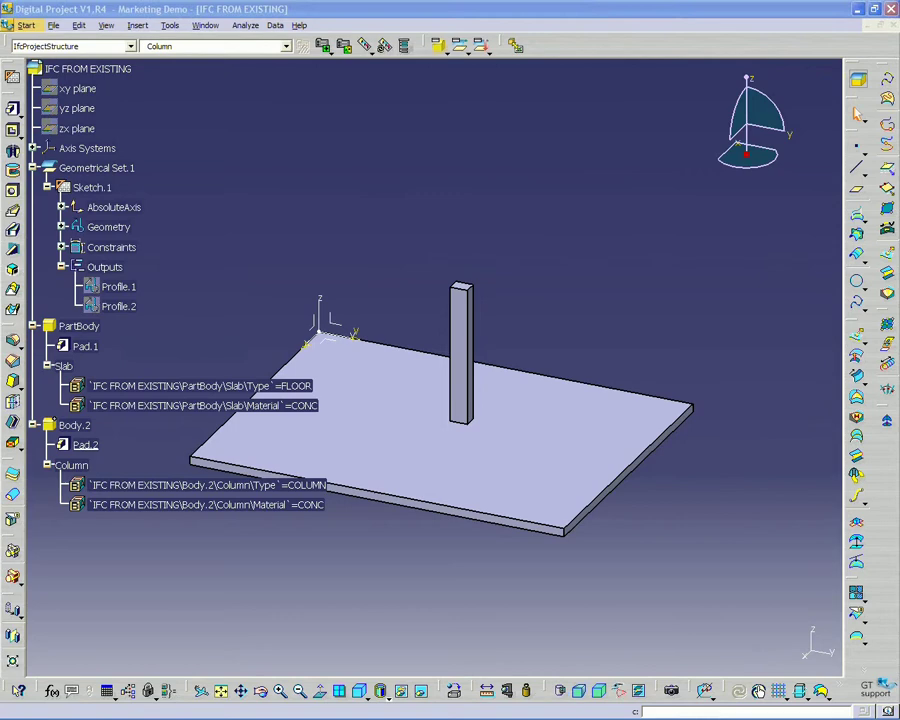
Save the part as IFC FROM EXISTING.CATPart on the Desktop and close it.
key(ctrl+s)
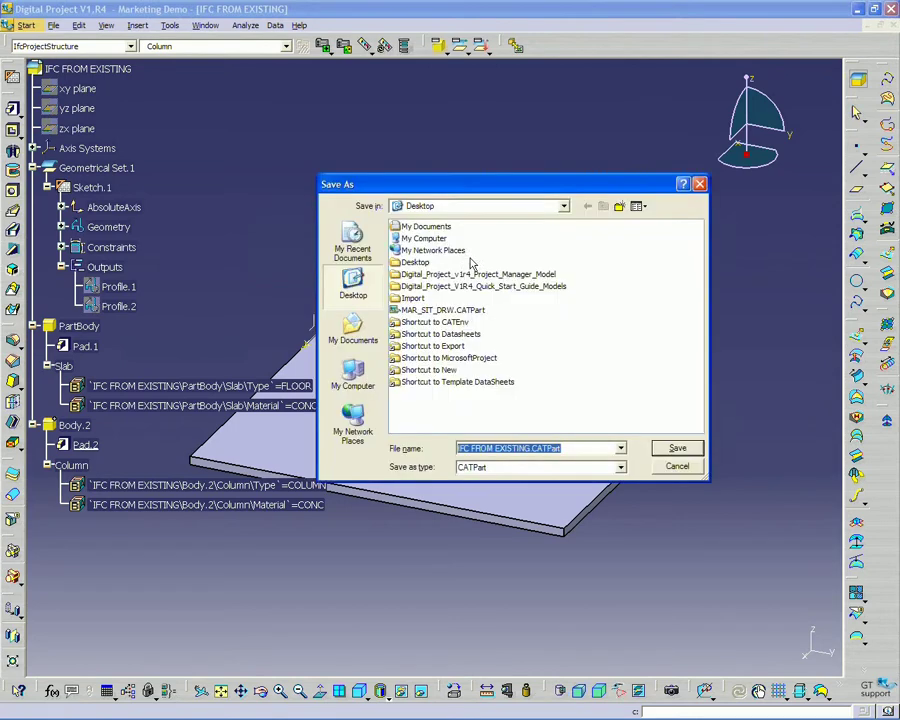
click(677, 449)
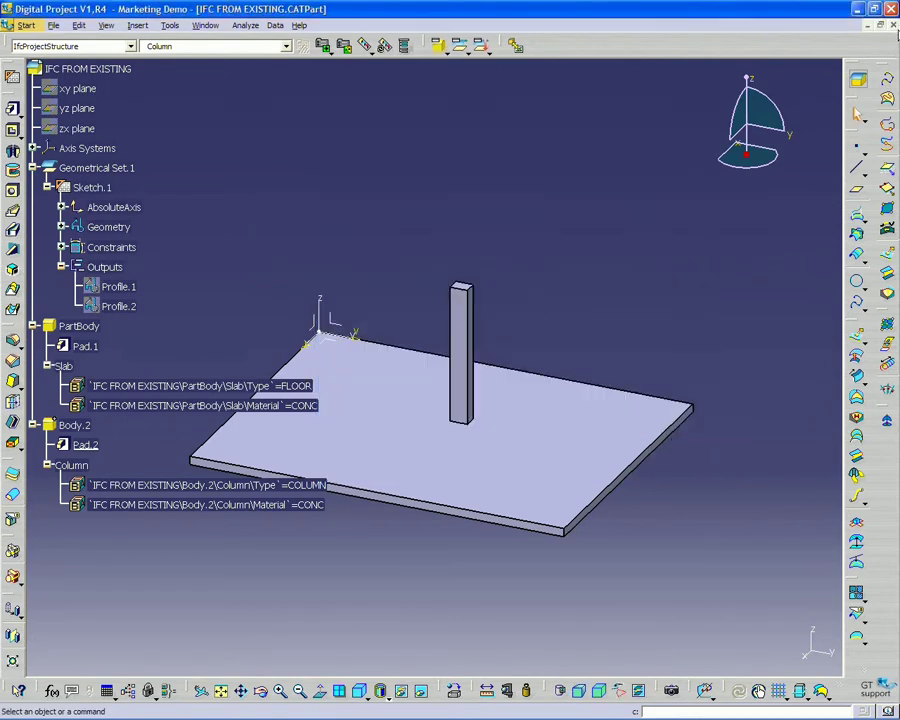
click(893, 25)
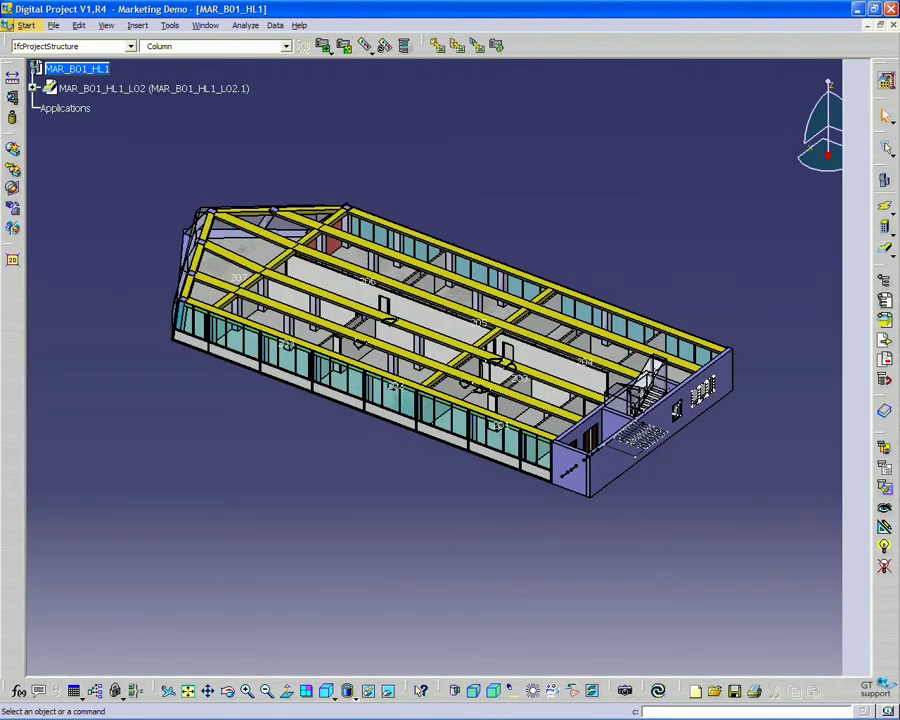
Close the MAR_B01_HL1 product without saving its changes and minimize the MAR.CATProduct document.
key(ctrl+F4)
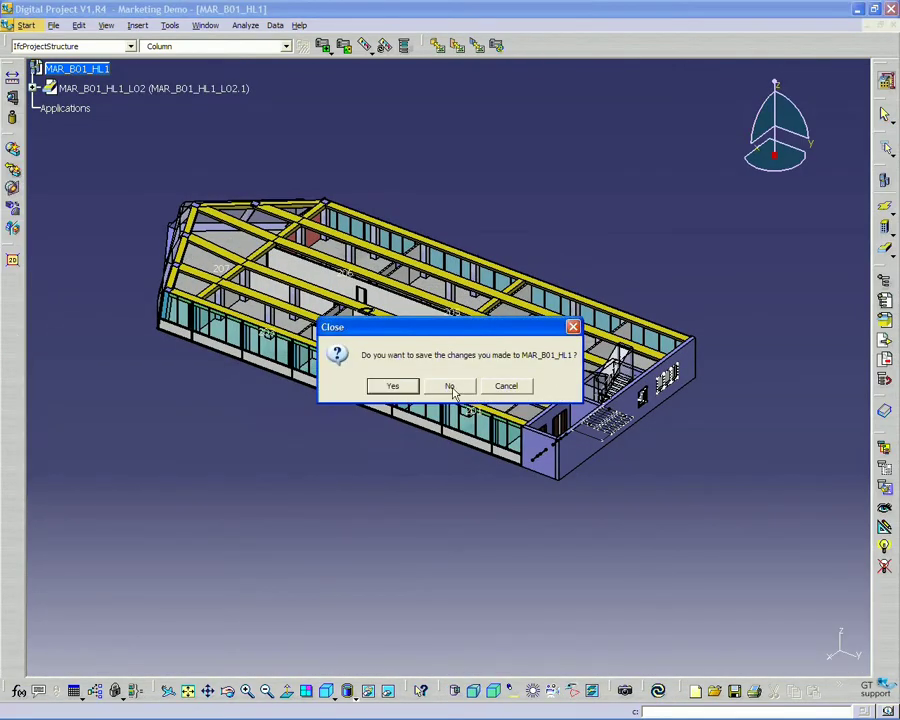
click(450, 386)
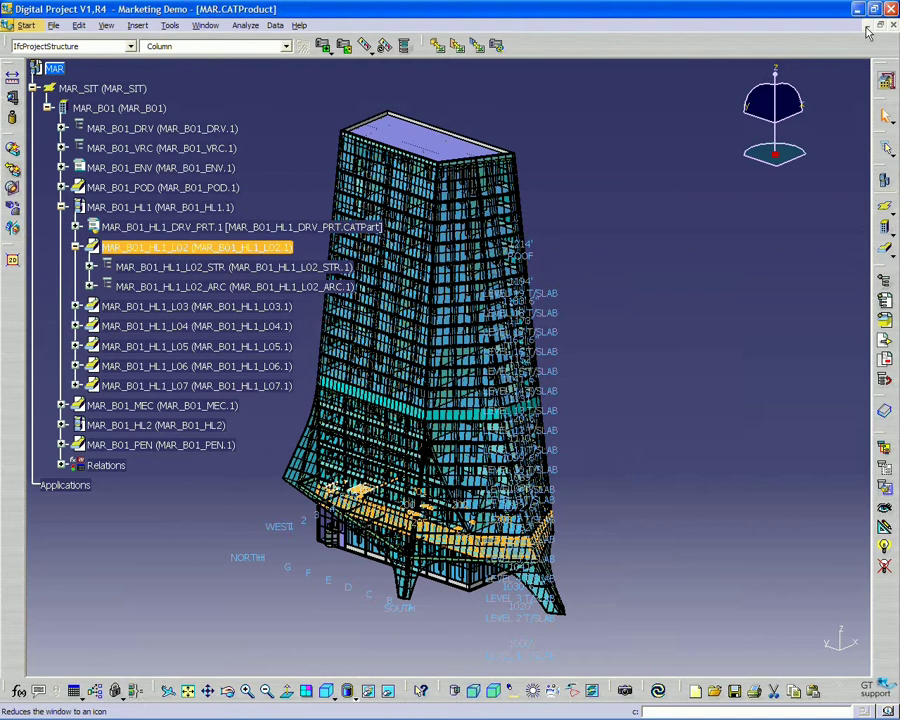
click(866, 27)
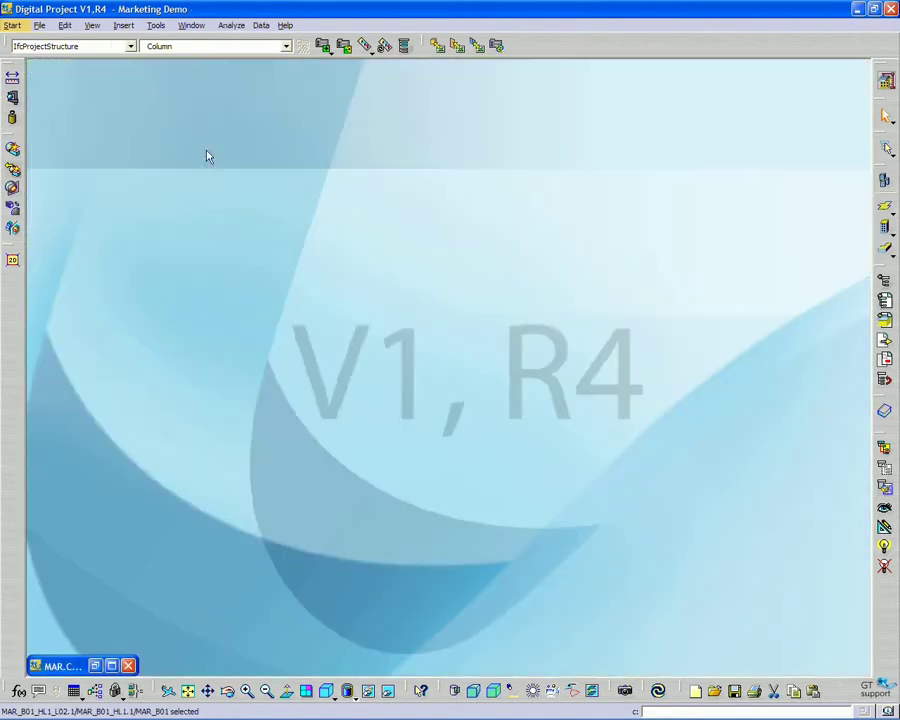
Create a new Product document with the part number Product24.
click(39, 25)
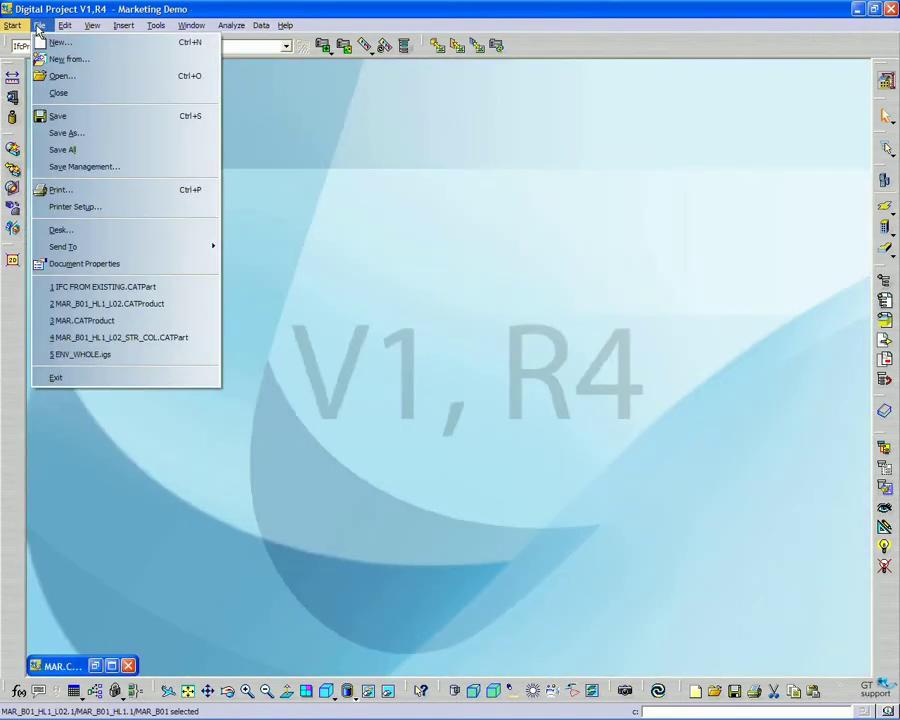
click(56, 42)
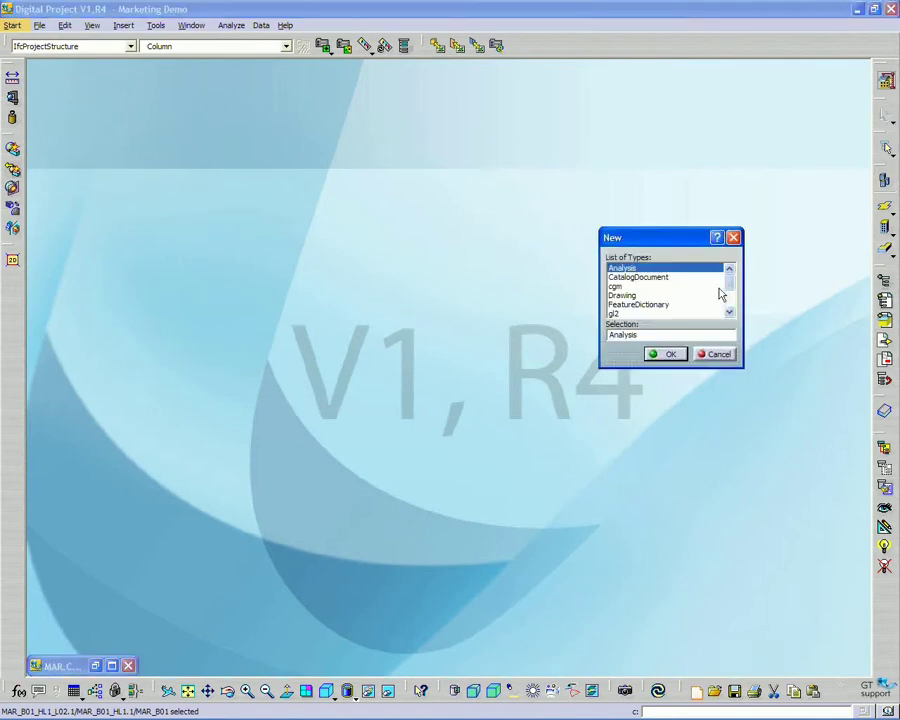
scroll(720, 293, down, 3)
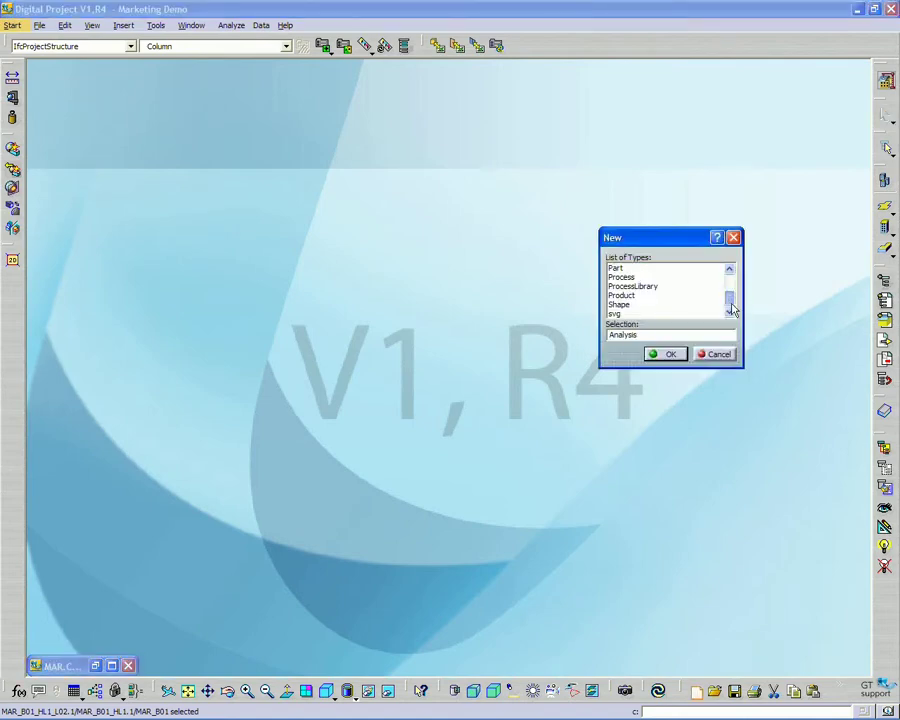
click(622, 295)
click(665, 354)
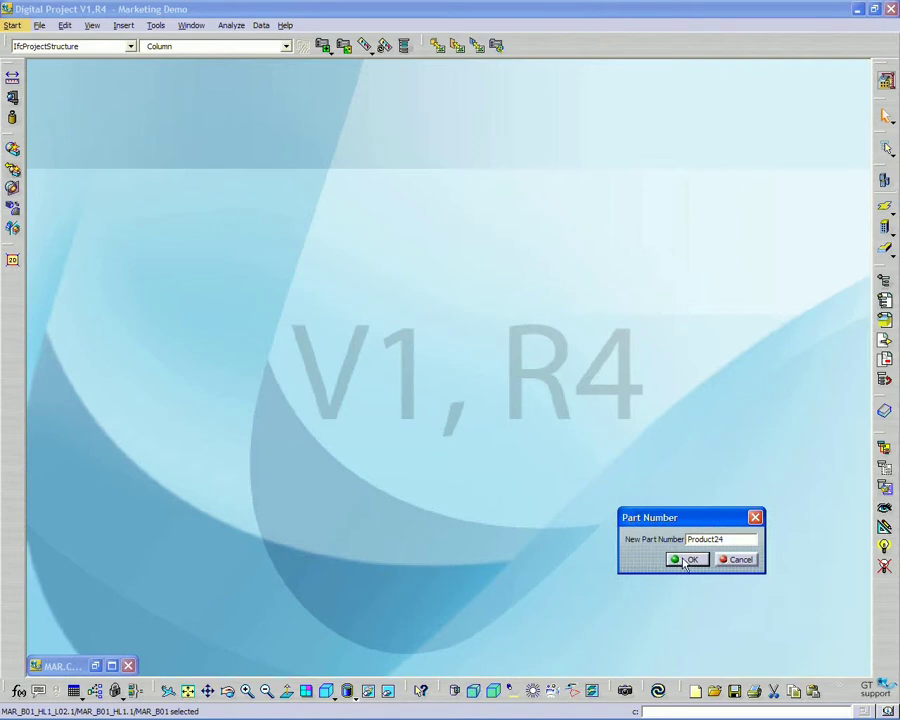
click(686, 560)
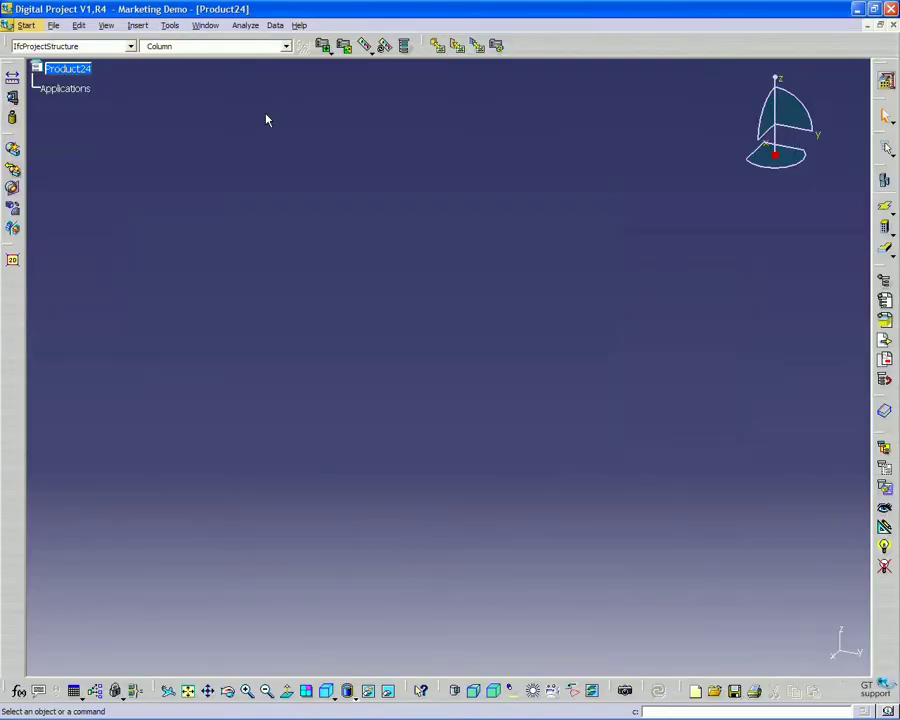
Import IFC FROM EXISTING.ifc from the Desktop into the new product with the IFC Translator, keeping the default import settings.
click(275, 26)
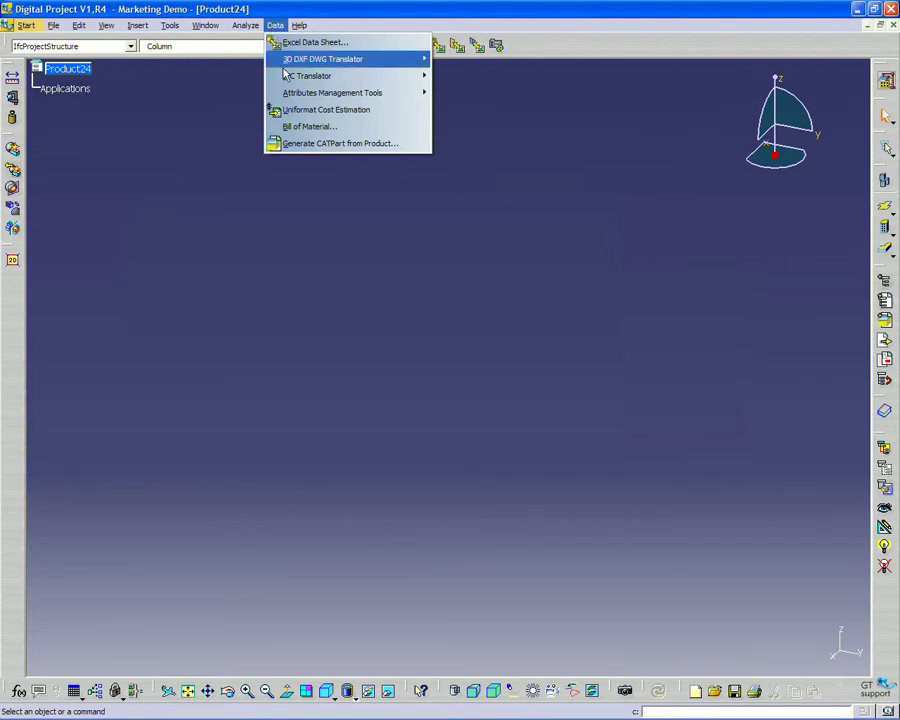
mouse_move(291, 76)
click(465, 92)
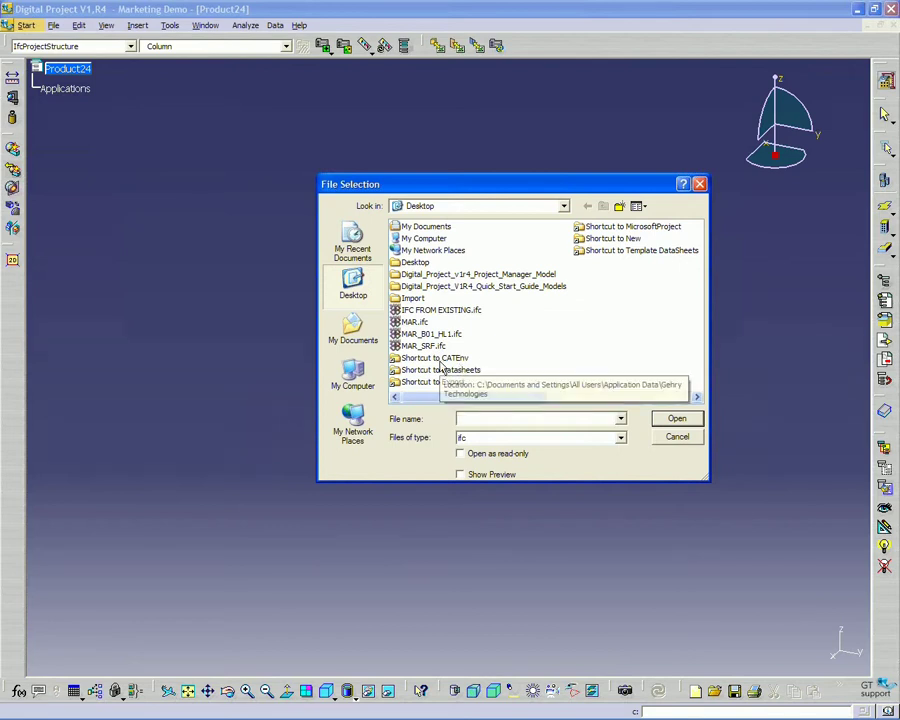
click(441, 311)
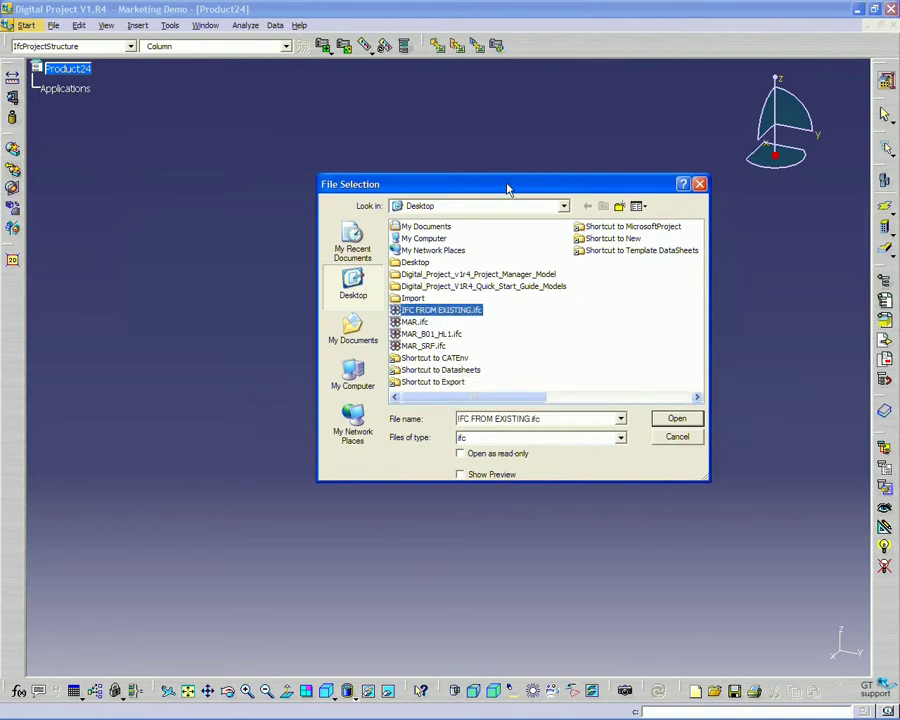
drag(508, 187, 496, 179)
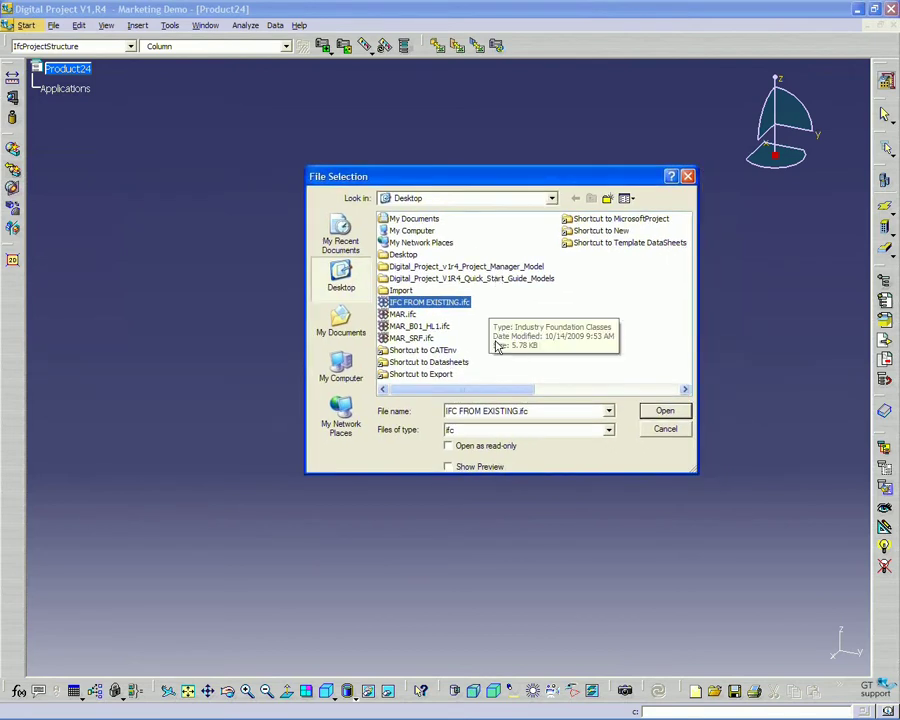
click(656, 413)
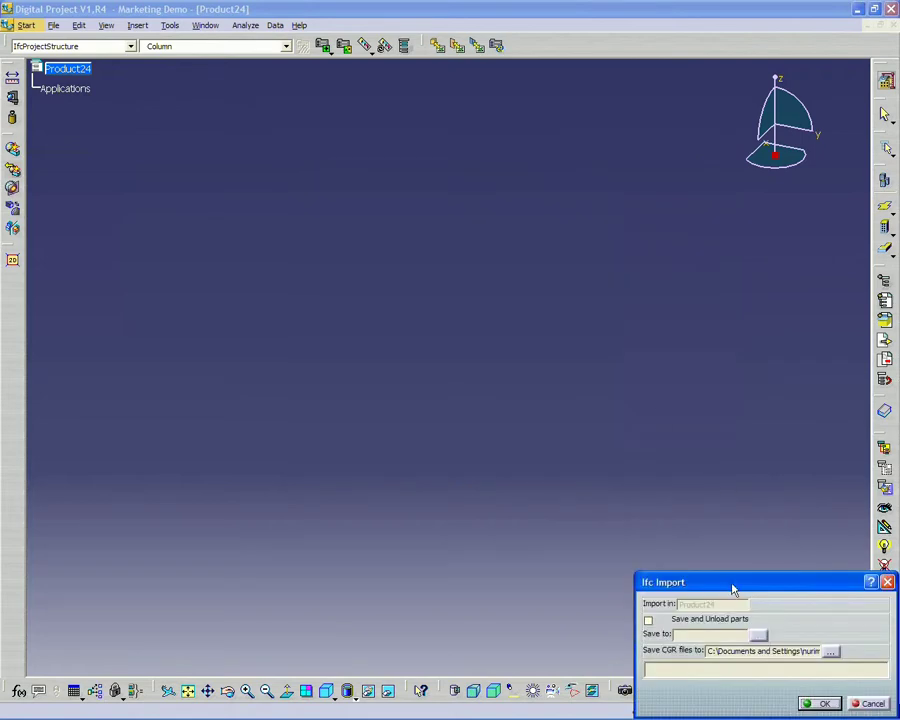
drag(731, 583, 537, 469)
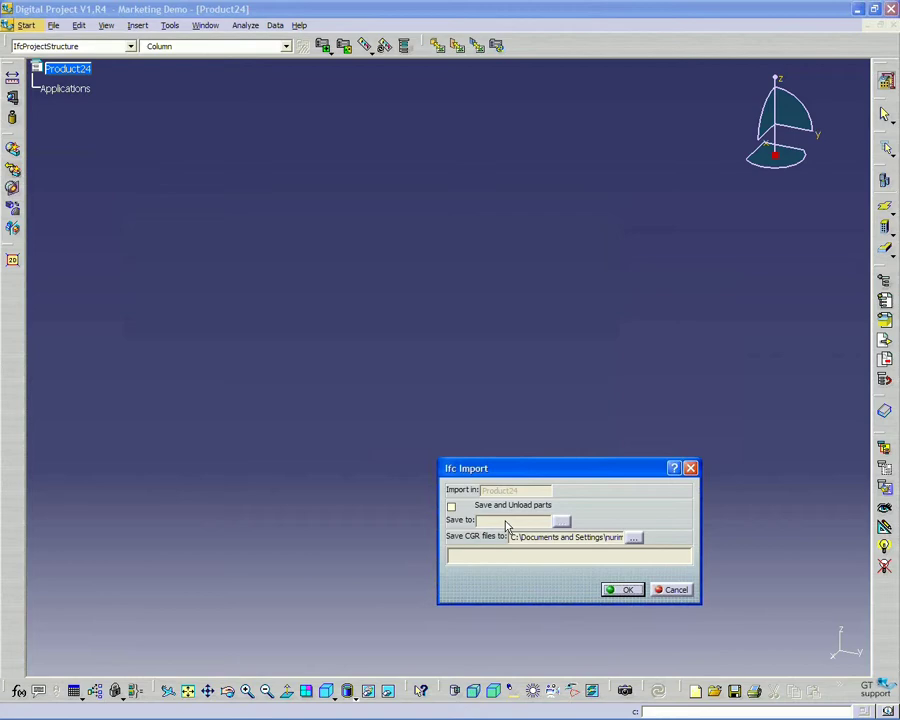
drag(533, 472, 500, 439)
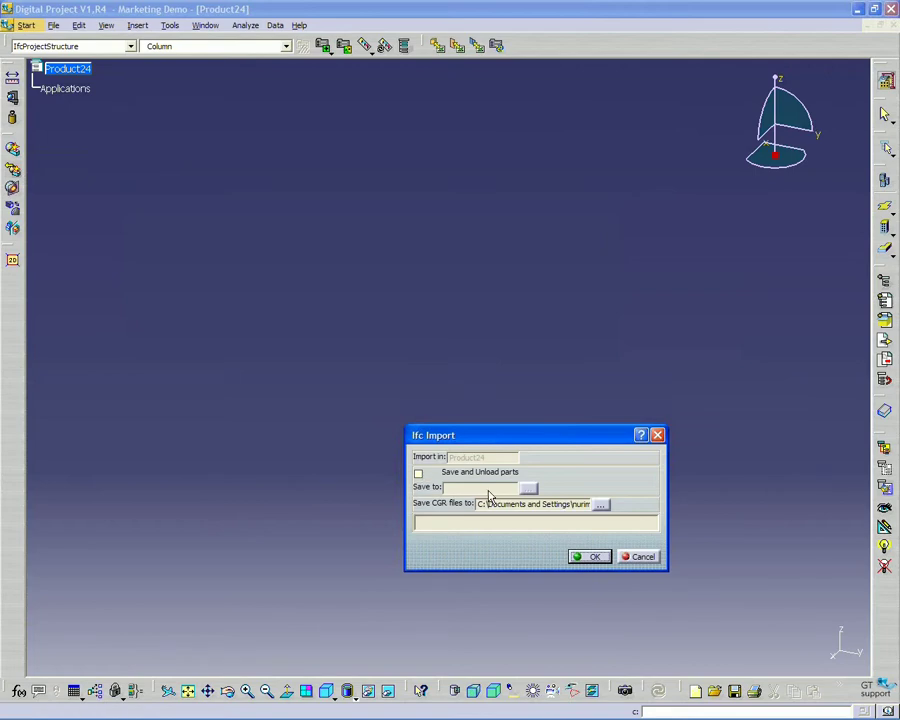
click(594, 557)
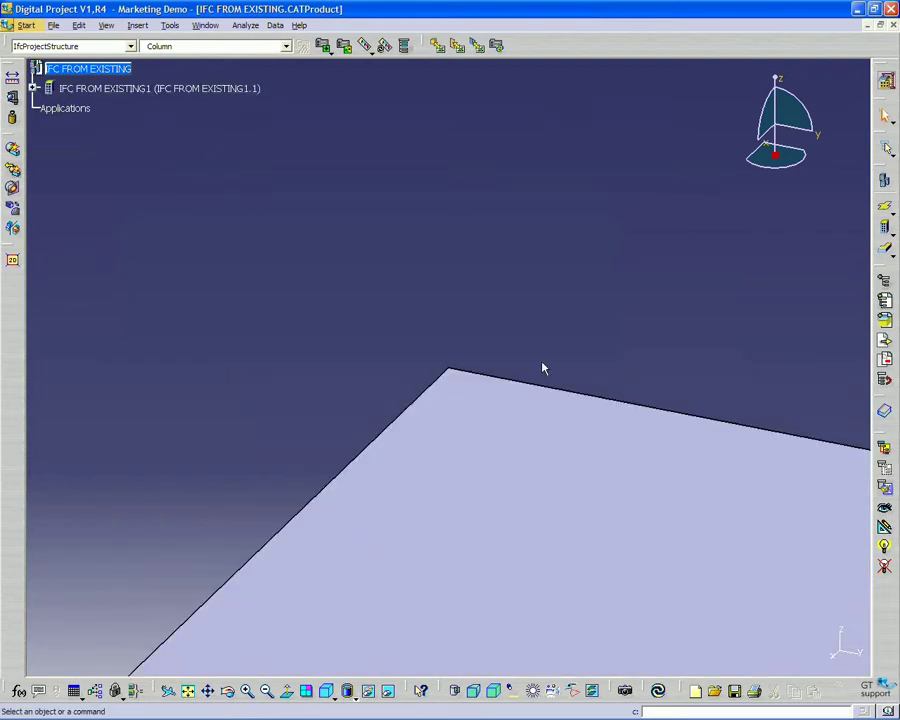
Examine the imported slab and column in the 3D view and expand IFC FROM EXISTING1 in the tree to inspect its elements.
middle_drag(543, 369, 478, 420)
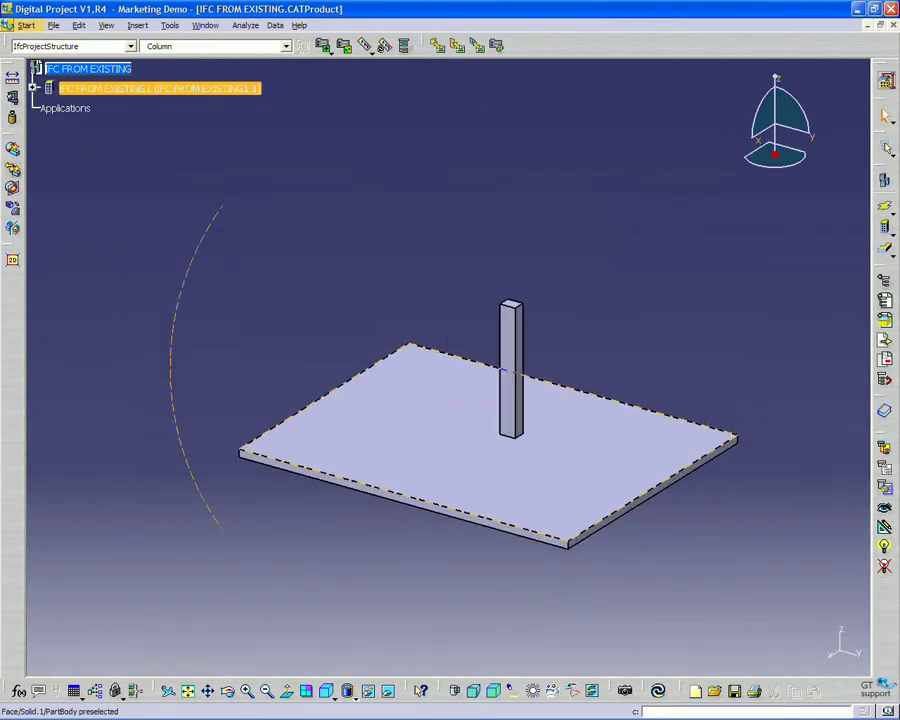
click(35, 89)
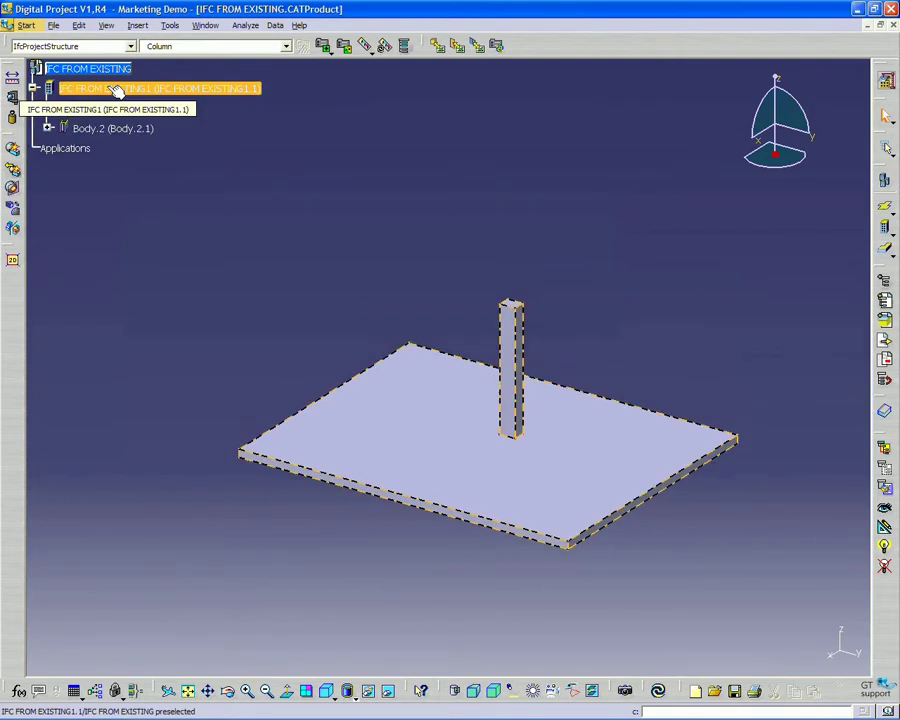
click(90, 71)
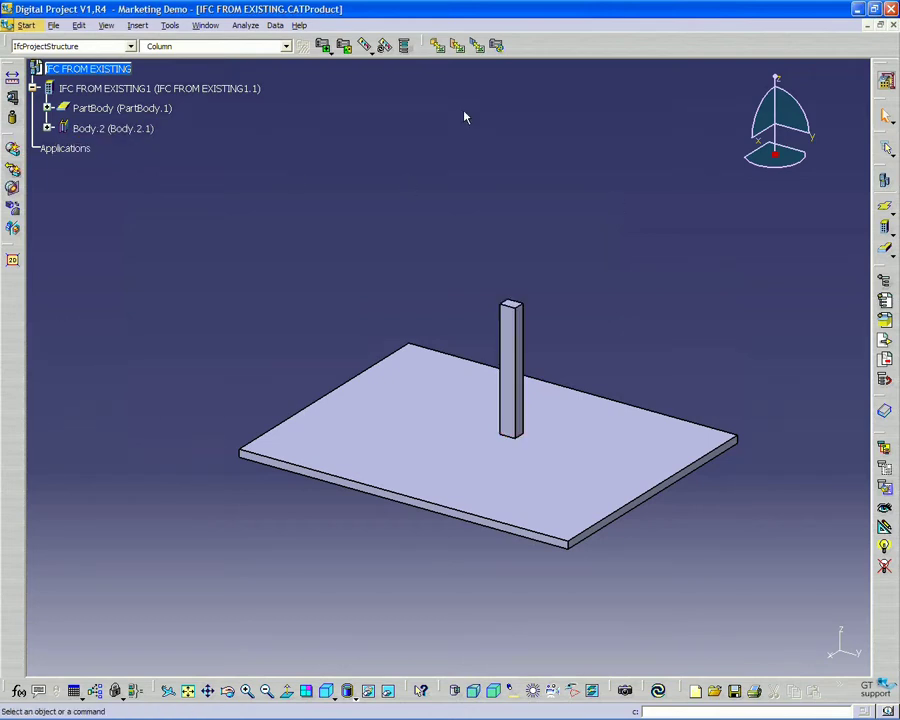
Review the IFC export and import settings in the Compatibility options, including the CGR face threshold, and leave without changes.
click(202, 25)
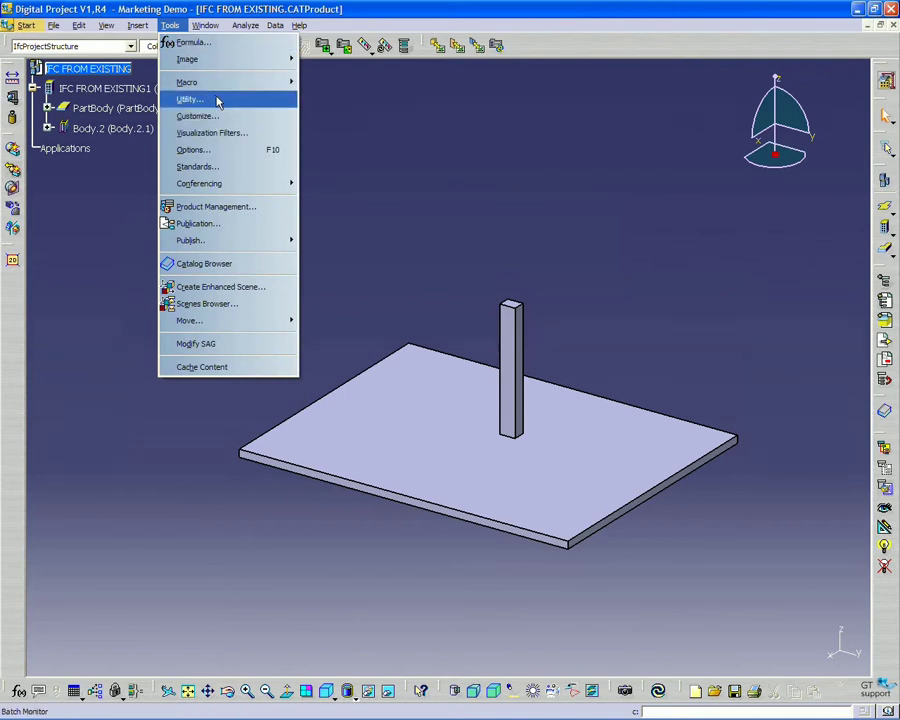
click(214, 151)
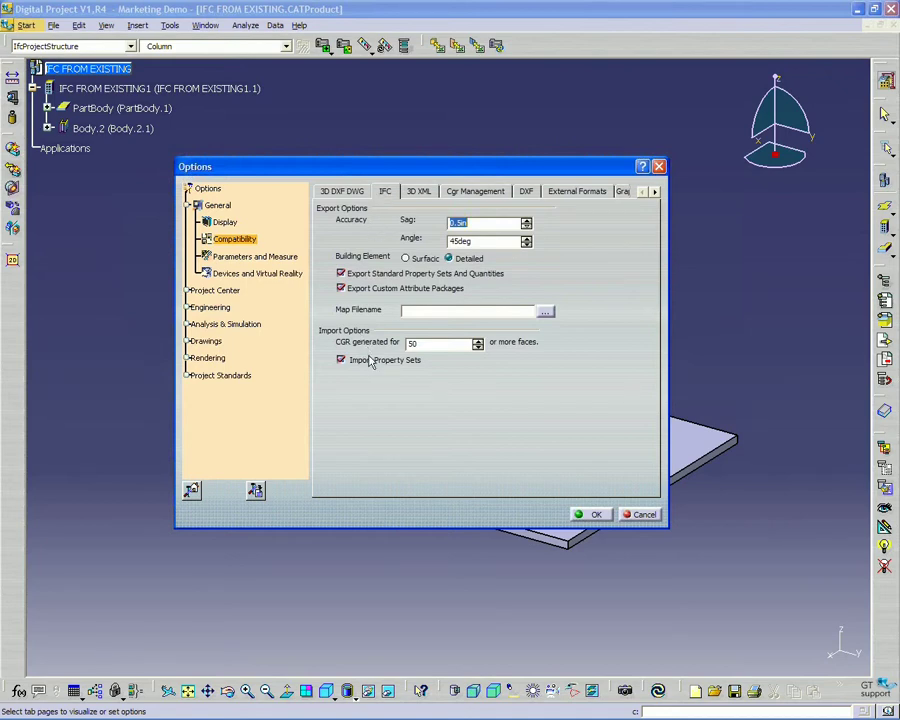
drag(438, 163, 444, 221)
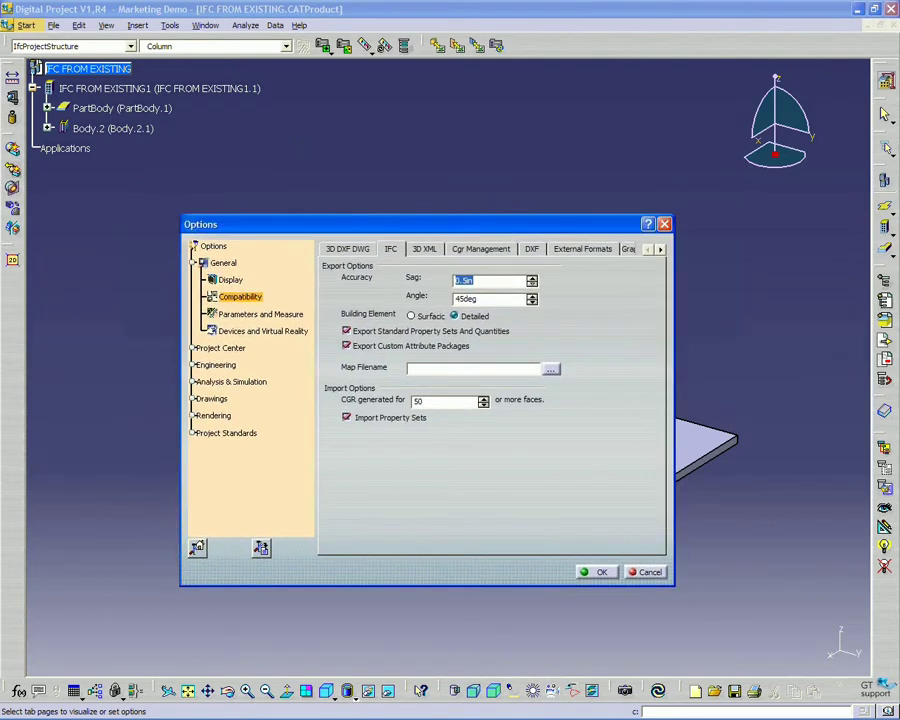
double_click(444, 401)
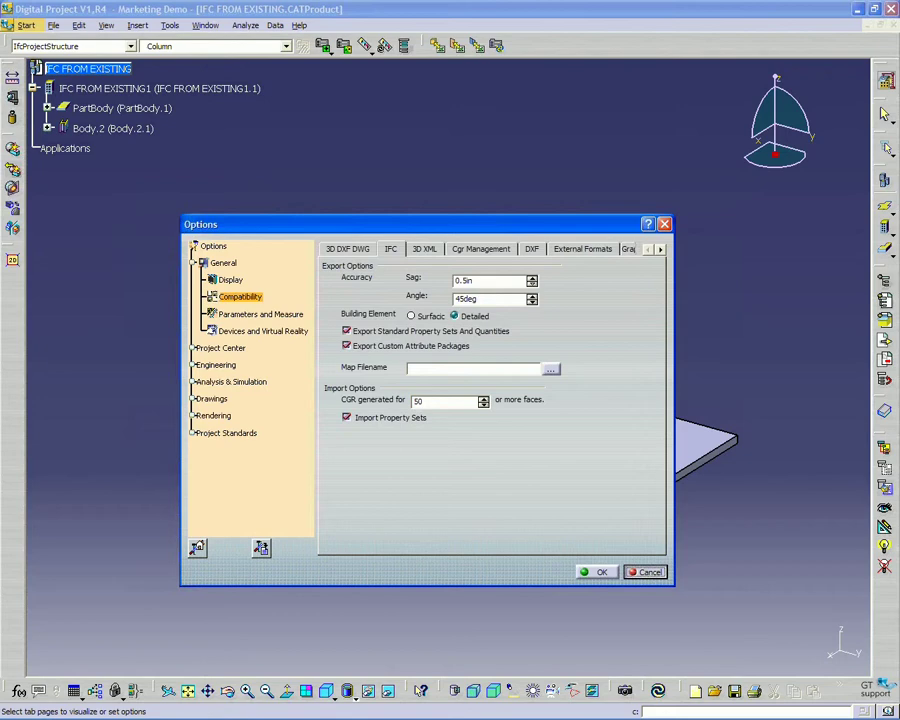
click(646, 572)
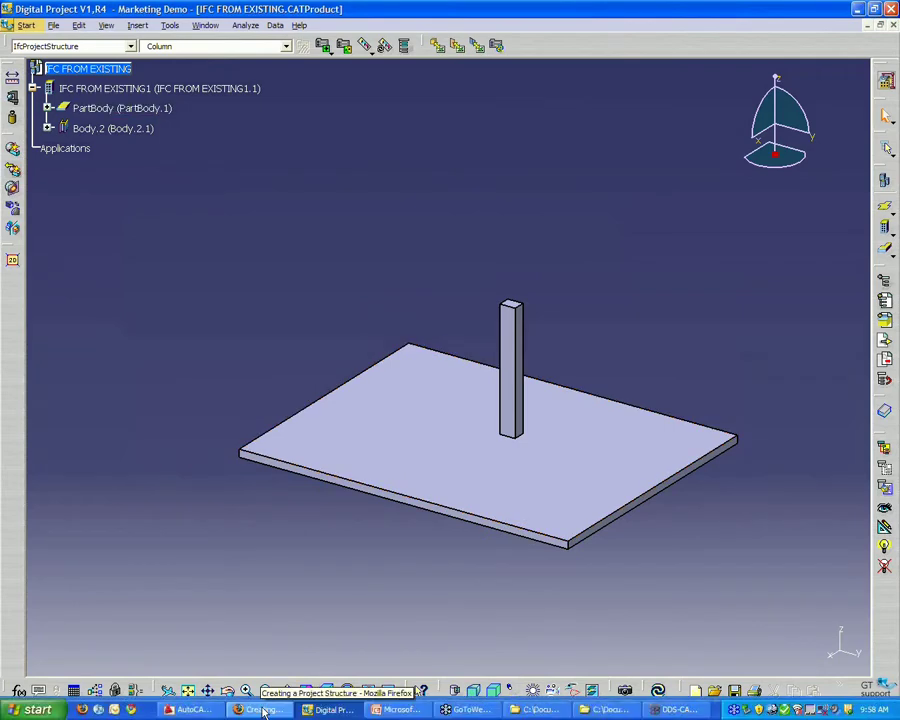
Switch to Firefox and read the Wikipedia article on Industry Foundation Classes, including the software vendors supporting IFC.
click(262, 710)
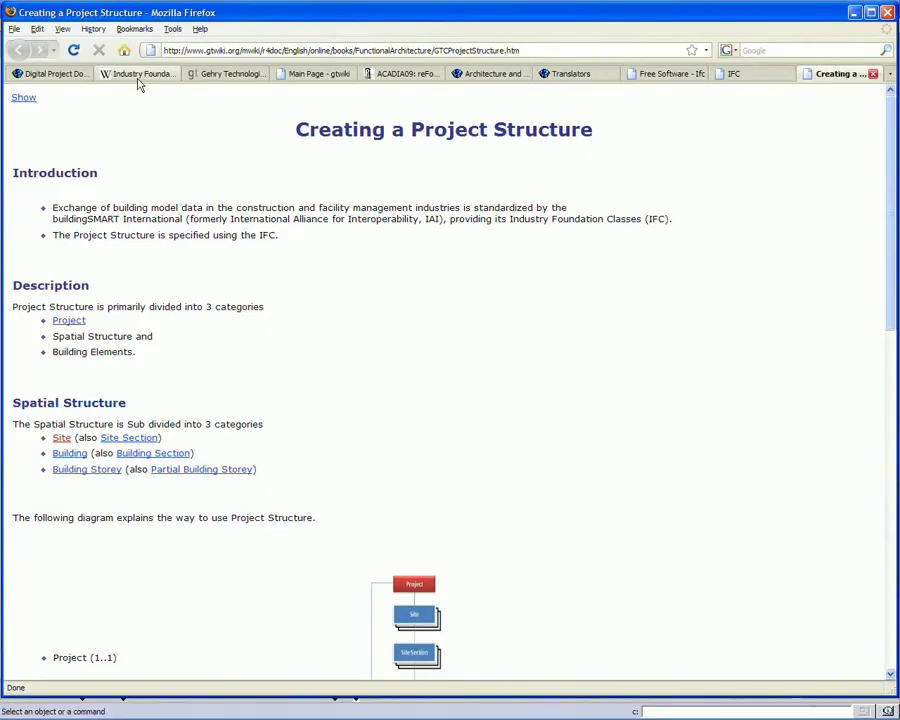
click(137, 75)
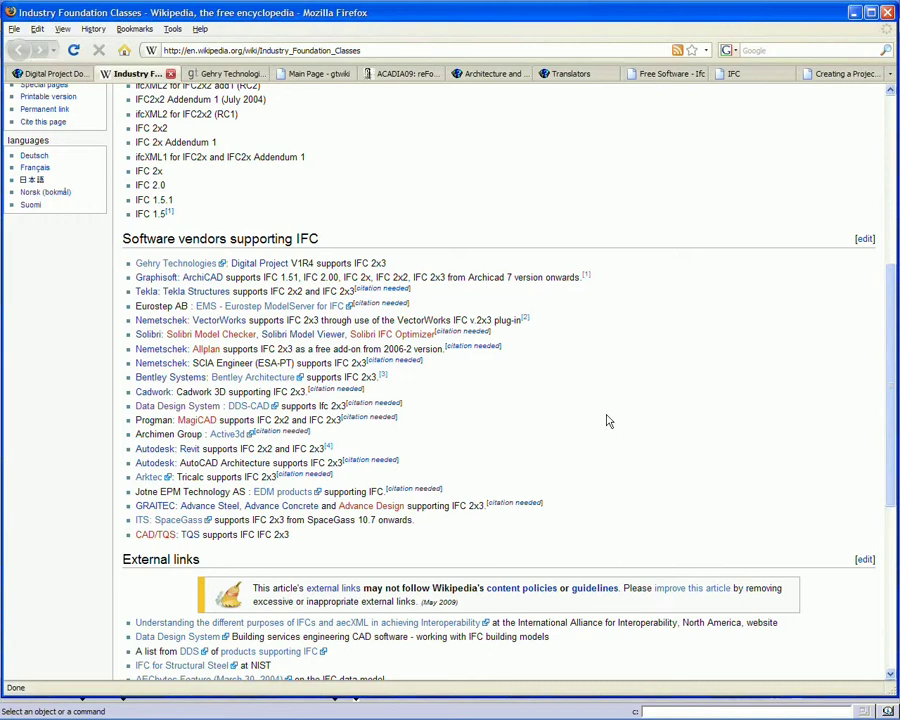
scroll(606, 421, up, 8)
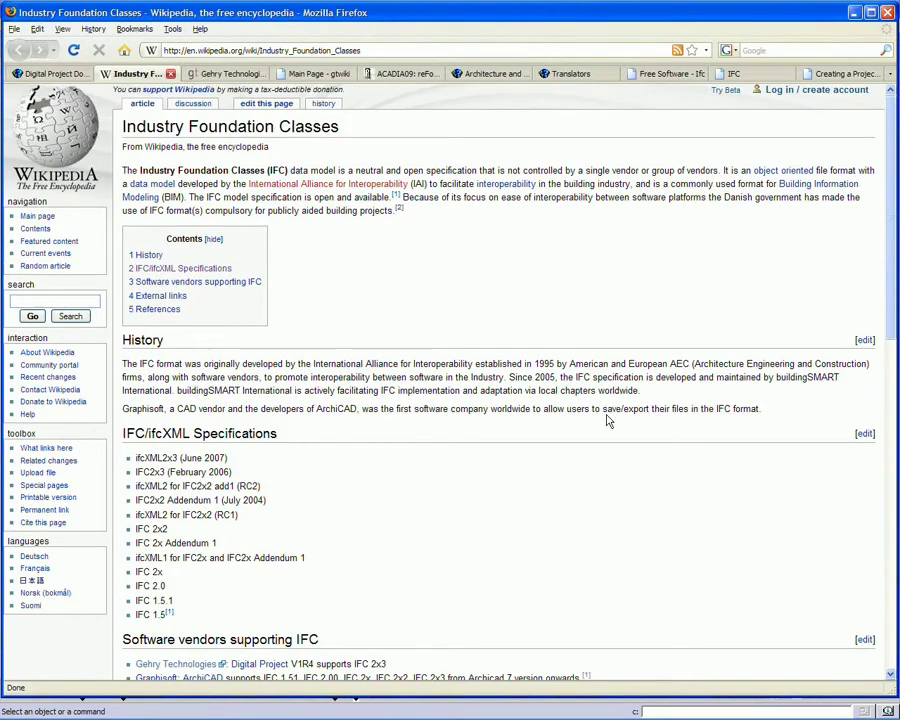
View the Support Request form on the Gehry Technologies website and look over the site's Support and Events entries.
click(233, 74)
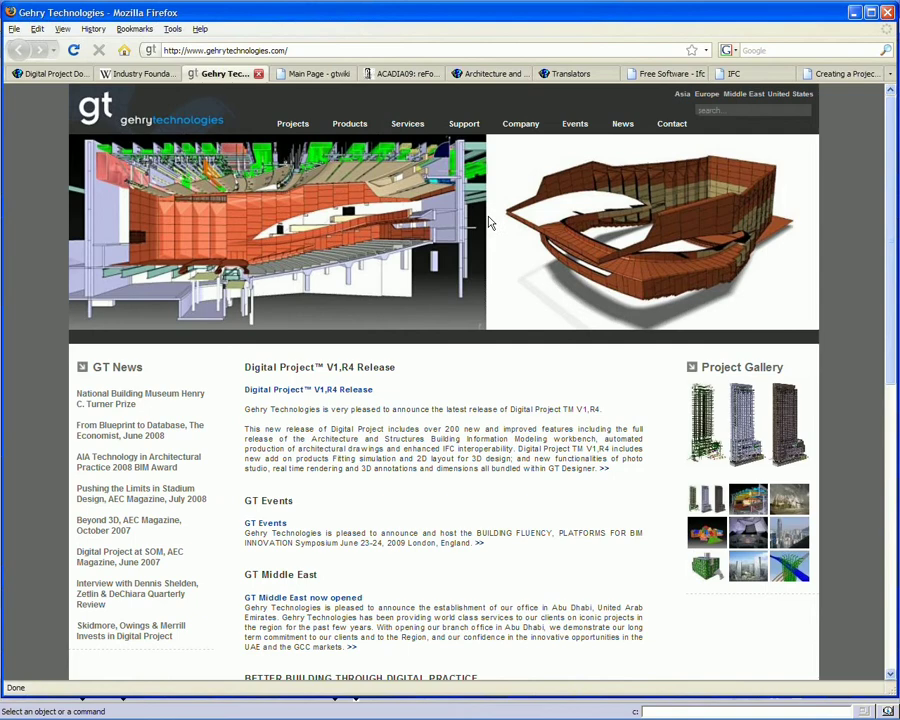
mouse_move(464, 124)
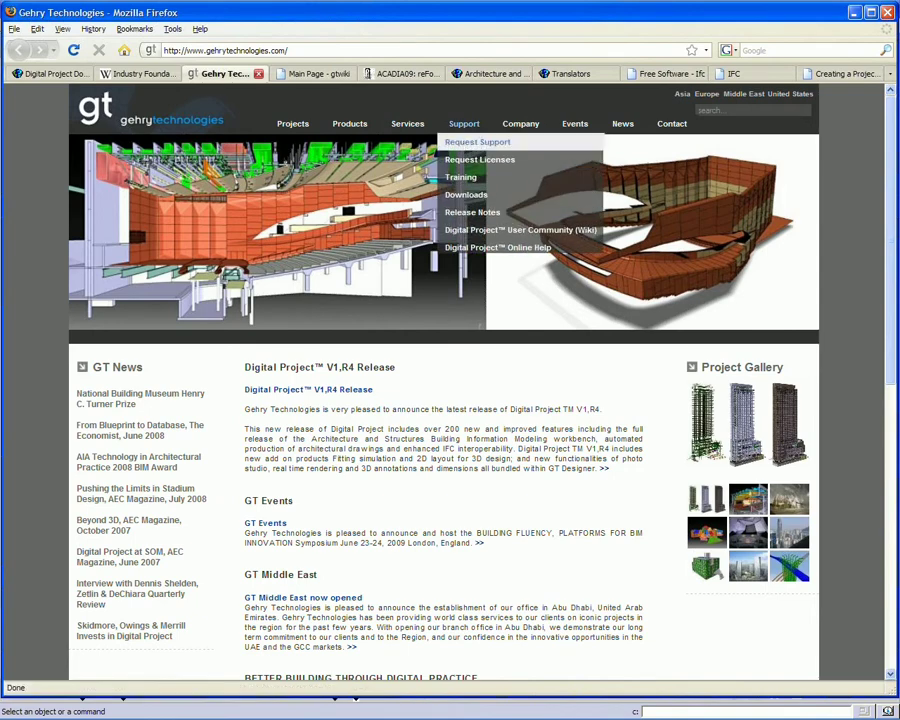
click(477, 142)
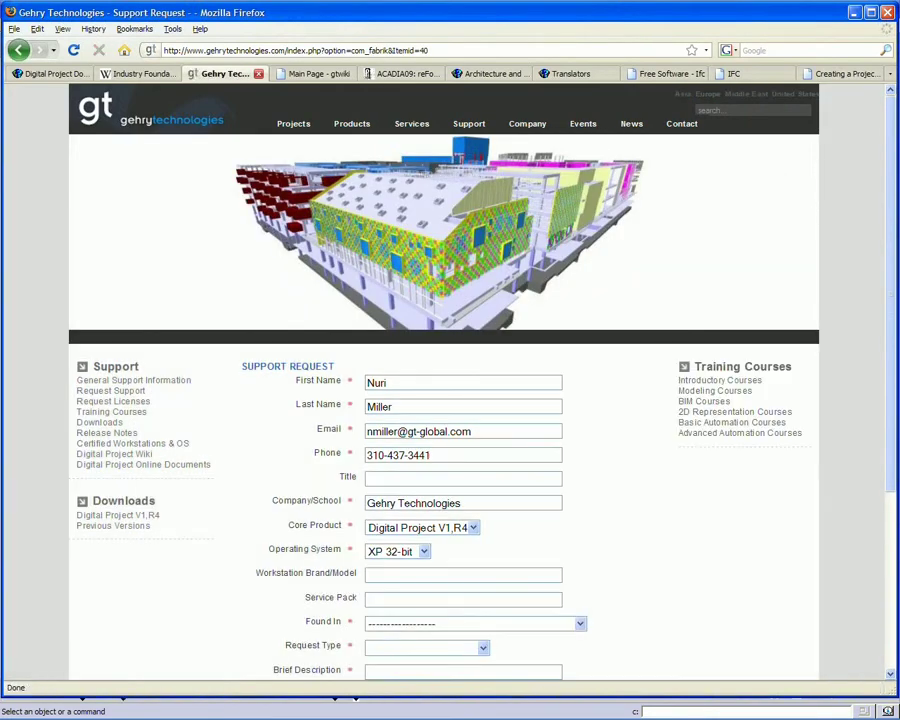
mouse_move(459, 128)
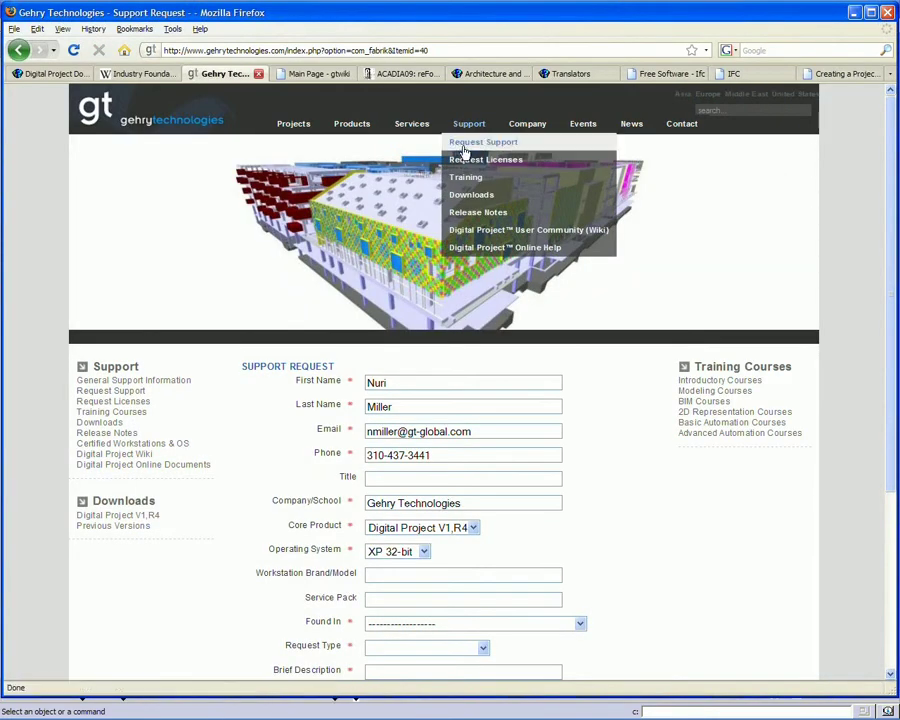
mouse_move(586, 131)
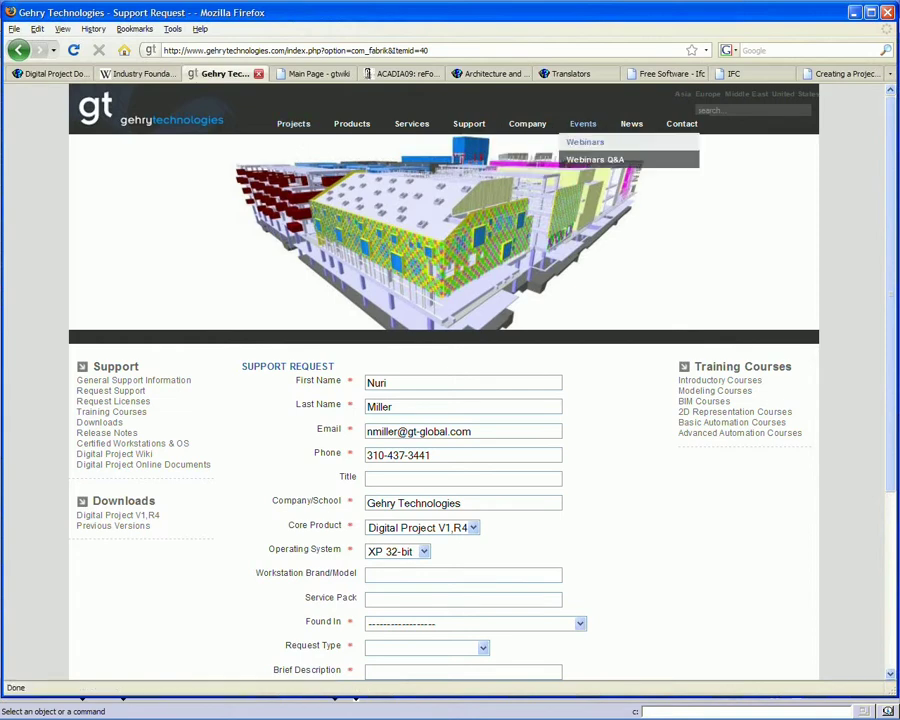
View the Building Fluency Webinar Series page on the Gehry Technologies site and glance at the gtwiki main page.
click(594, 159)
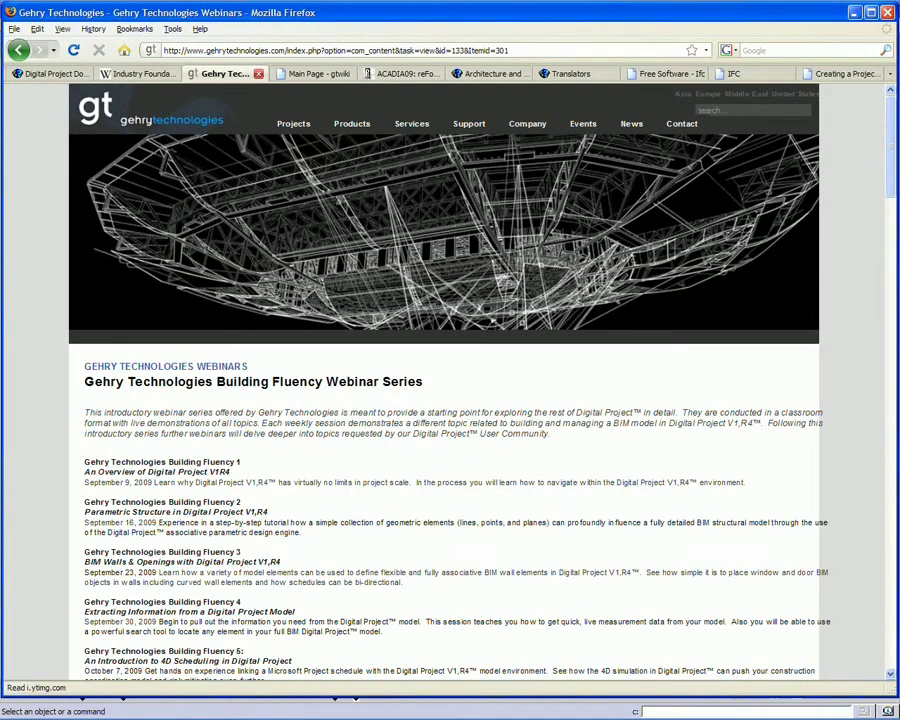
click(313, 76)
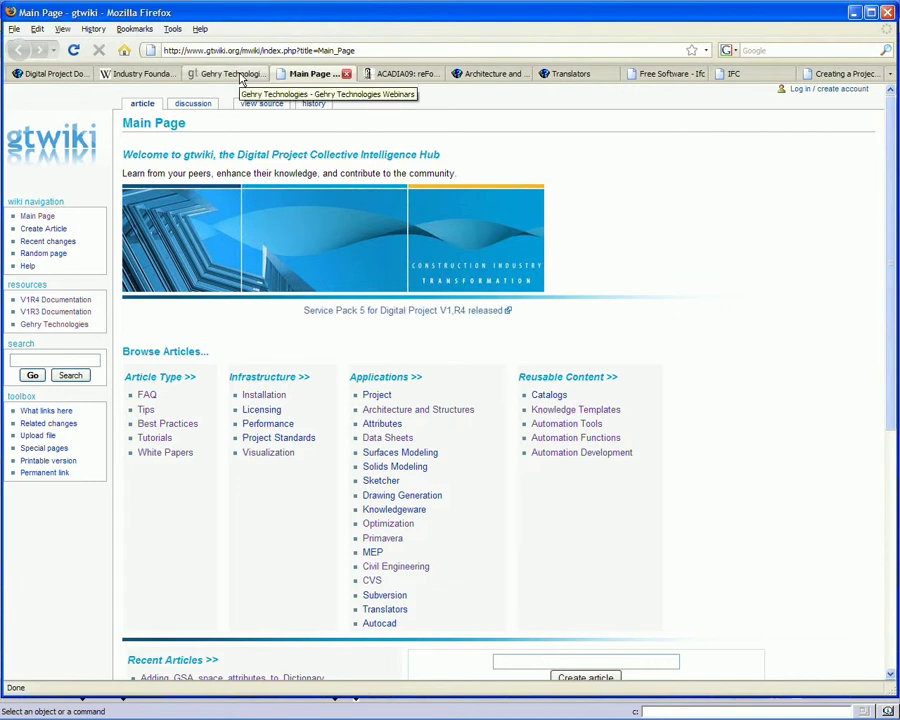
click(240, 79)
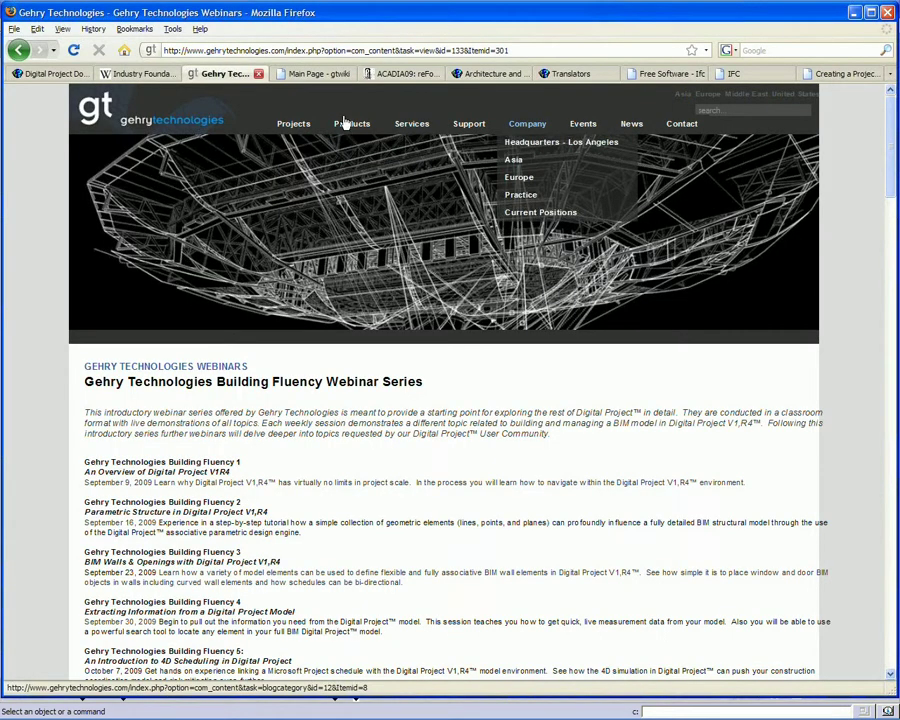
Read the Webinars Q&A page on the Gehry Technologies site and look over the site's Support entries.
mouse_move(581, 138)
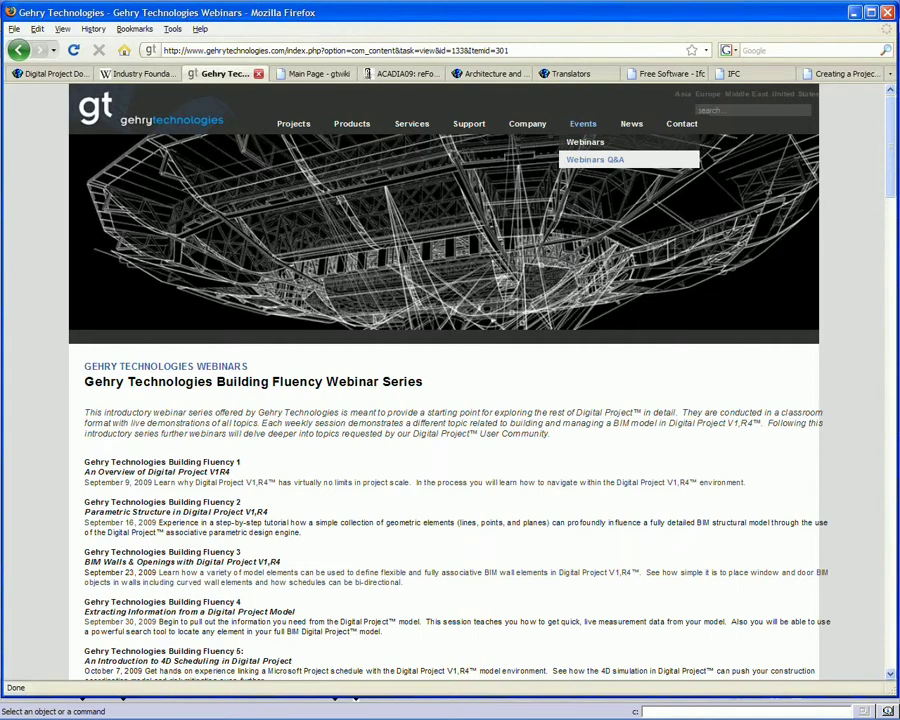
click(595, 159)
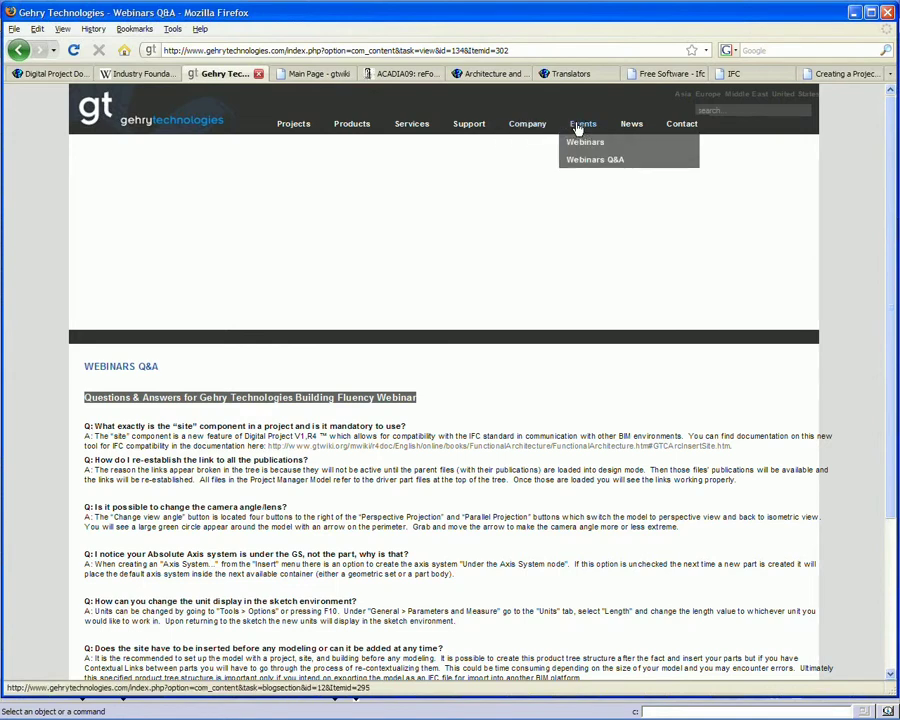
mouse_move(456, 131)
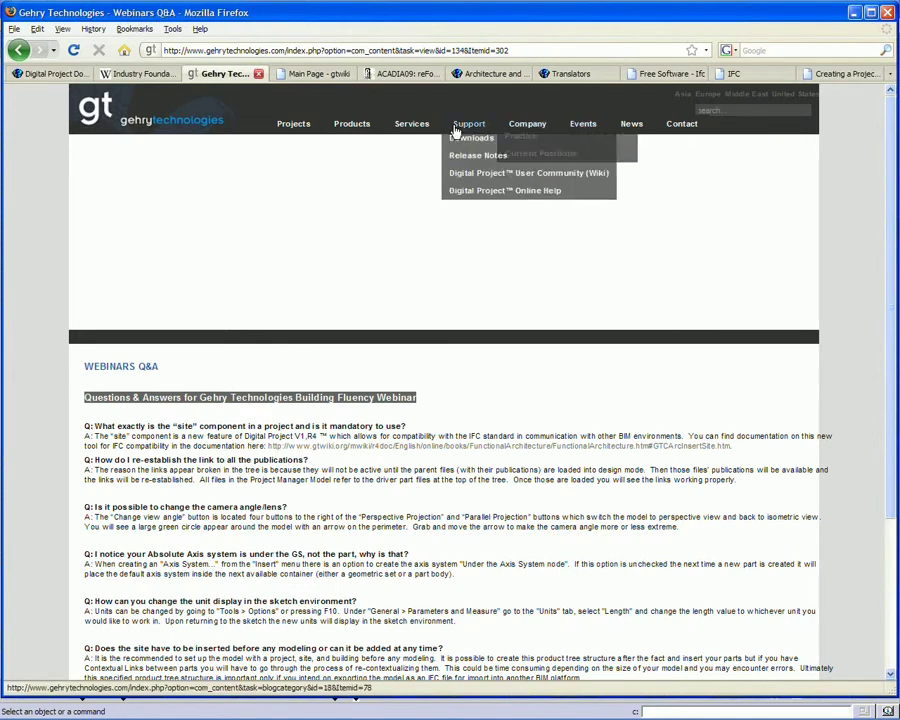